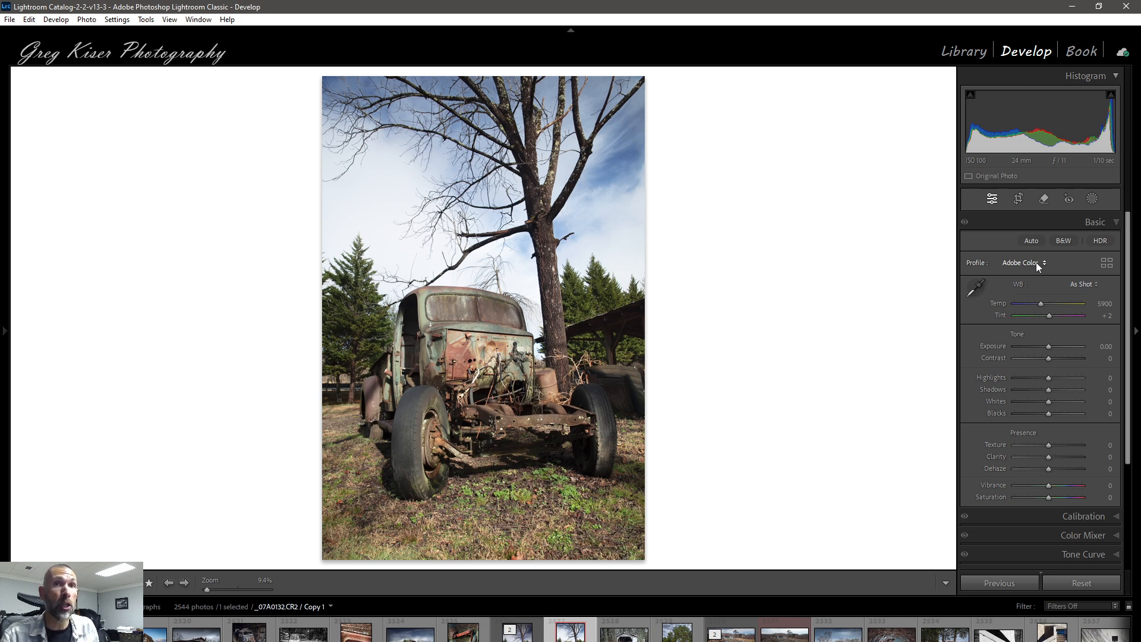
Step: Browse the profile list and the Profile Browser's Favorites, Artistic, B&W, Modern and Vintage groups for the truck photo
click(1045, 265)
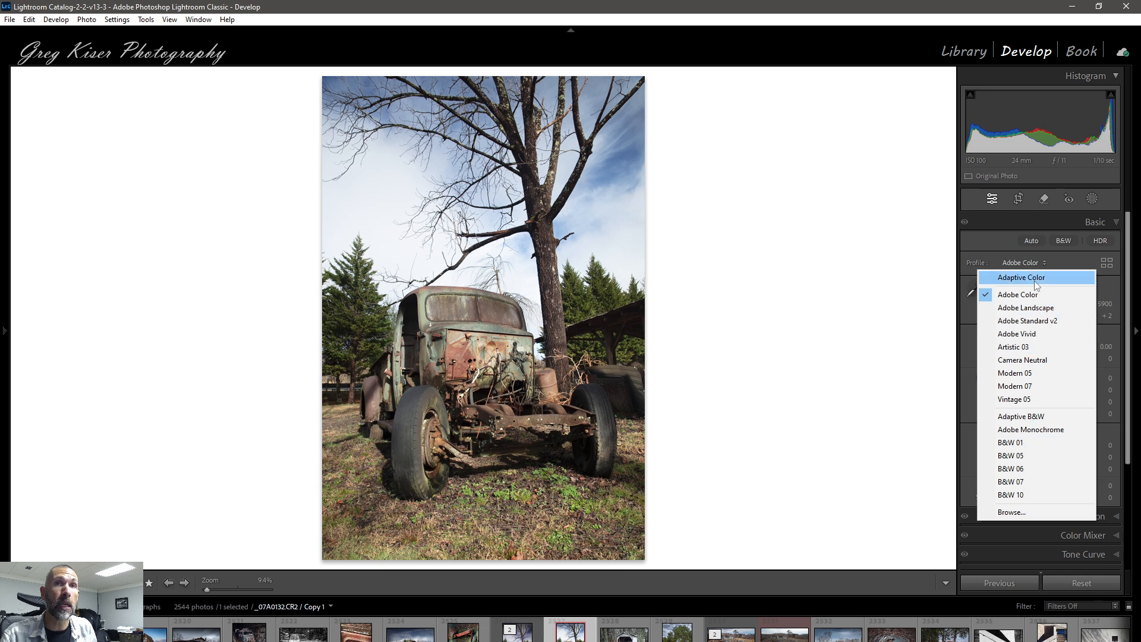
click(1107, 263)
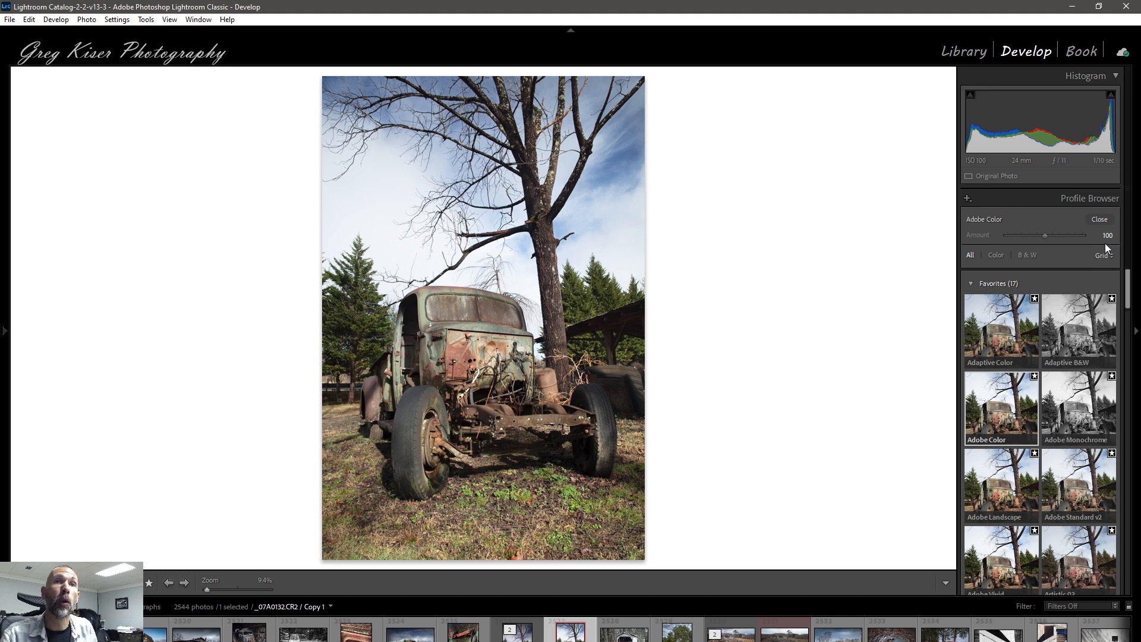
click(1100, 219)
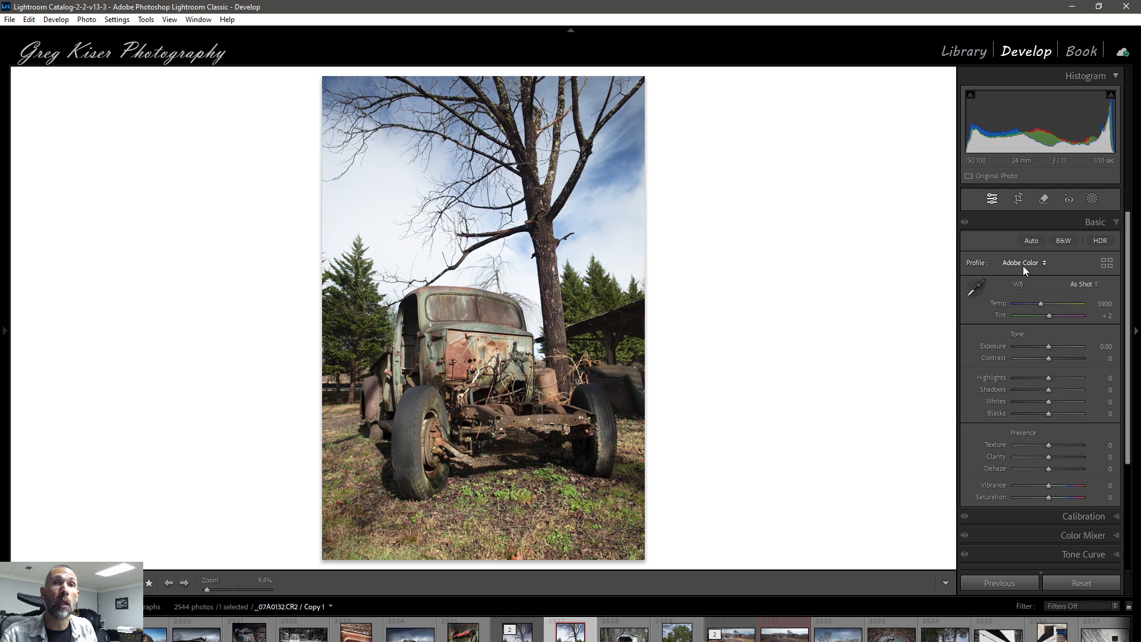
click(1108, 265)
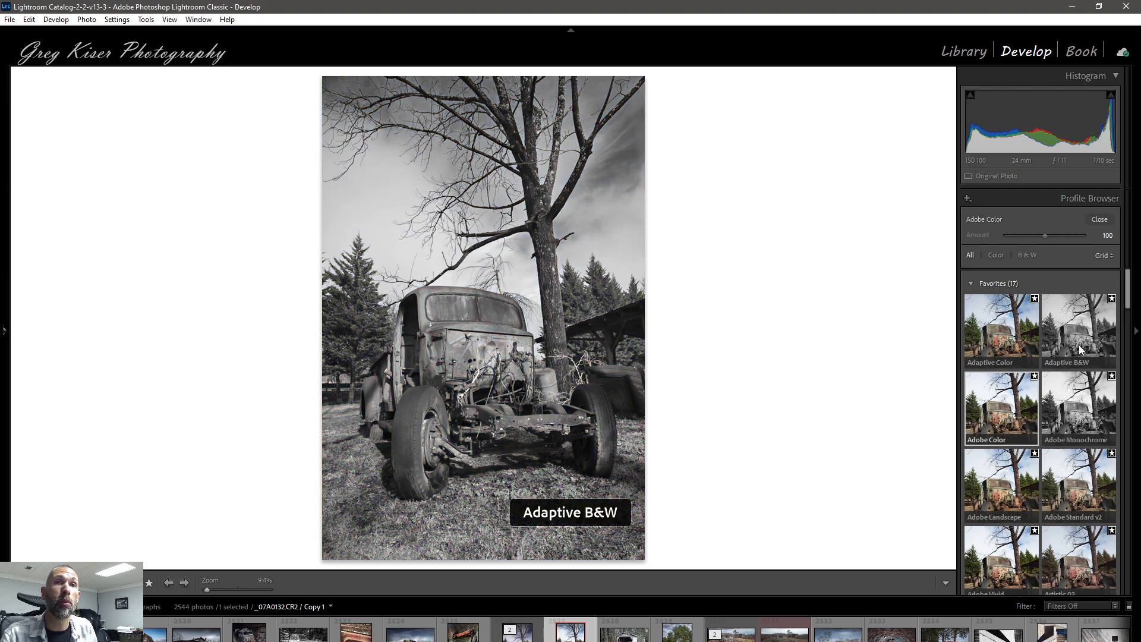
scroll(1079, 345, down, 10)
scroll(1078, 345, up, 3)
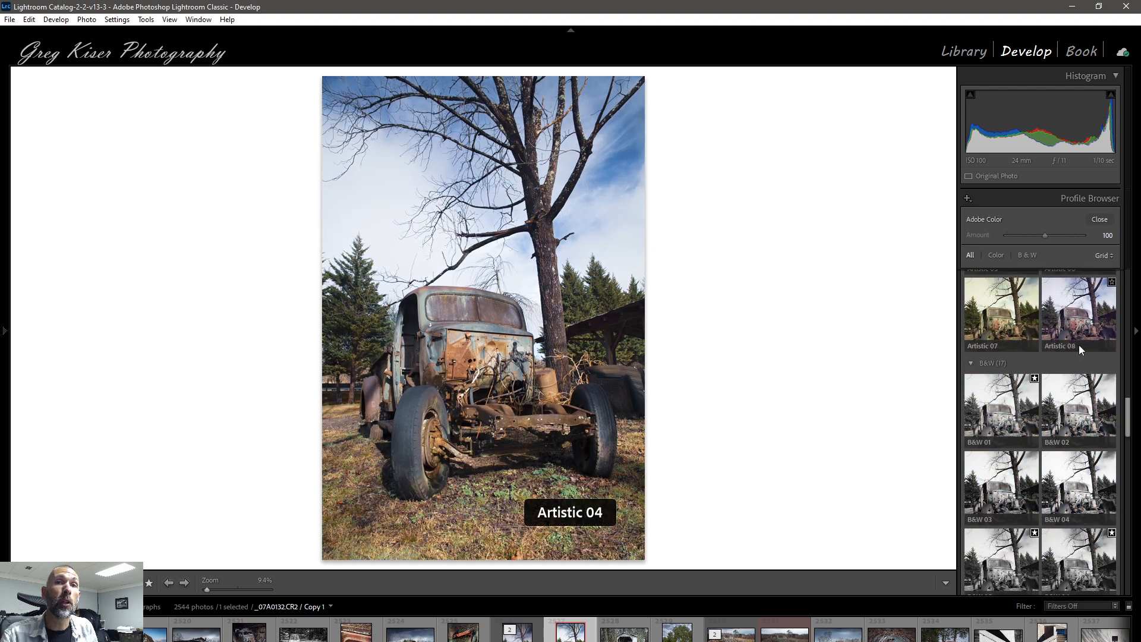
scroll(1079, 345, down, 14)
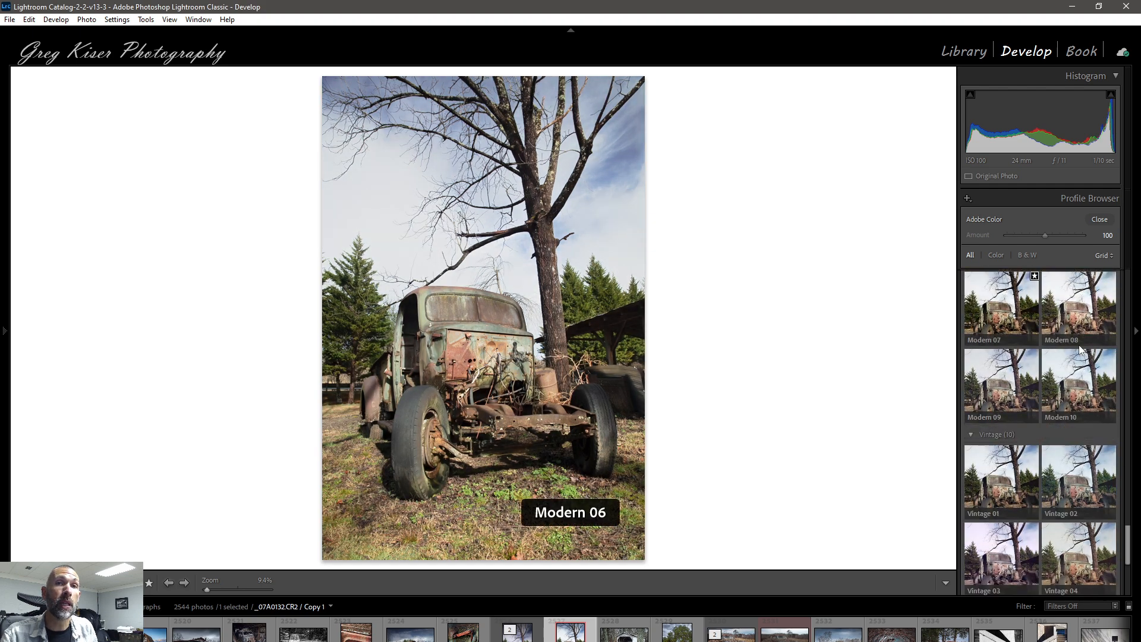
scroll(1080, 349, down, 3)
scroll(1080, 349, up, 5)
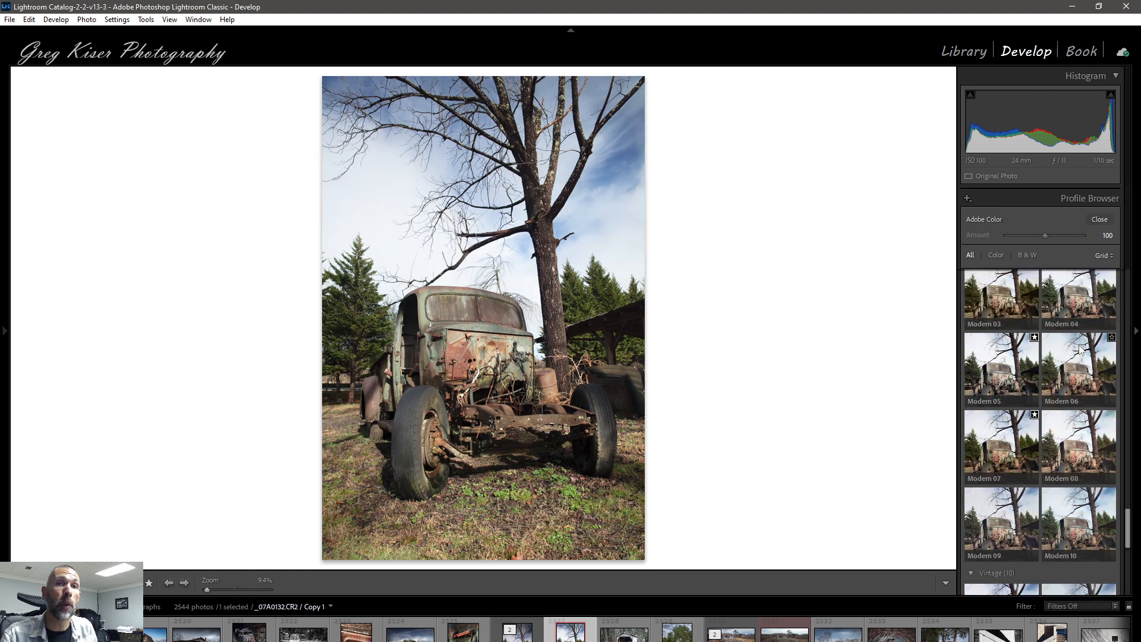
scroll(1080, 349, up, 15)
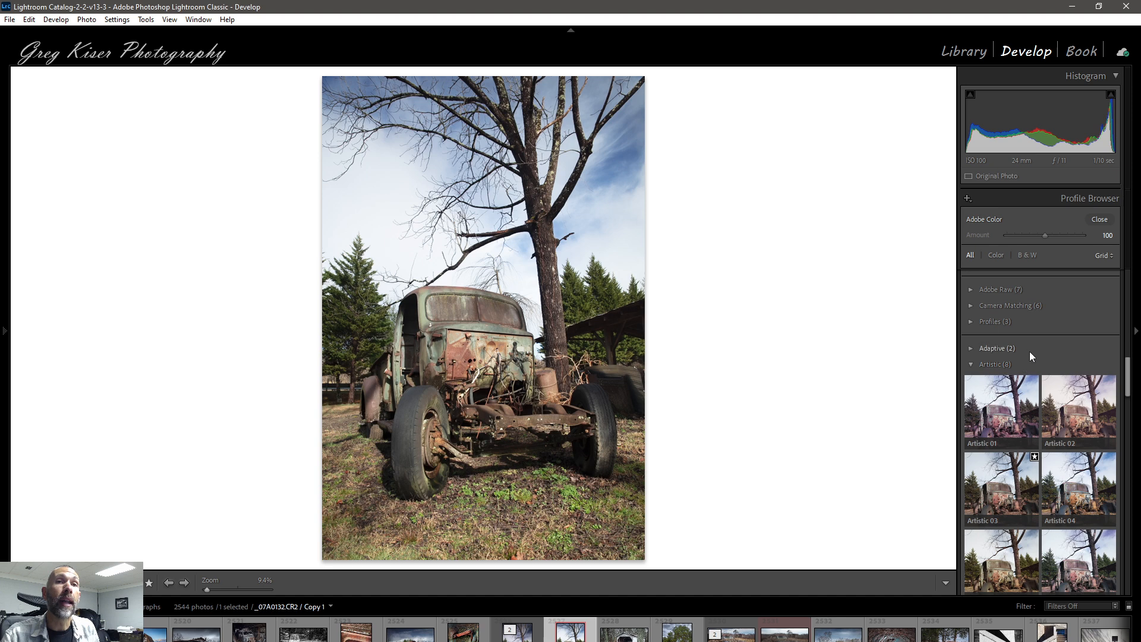
scroll(1030, 351, up, 5)
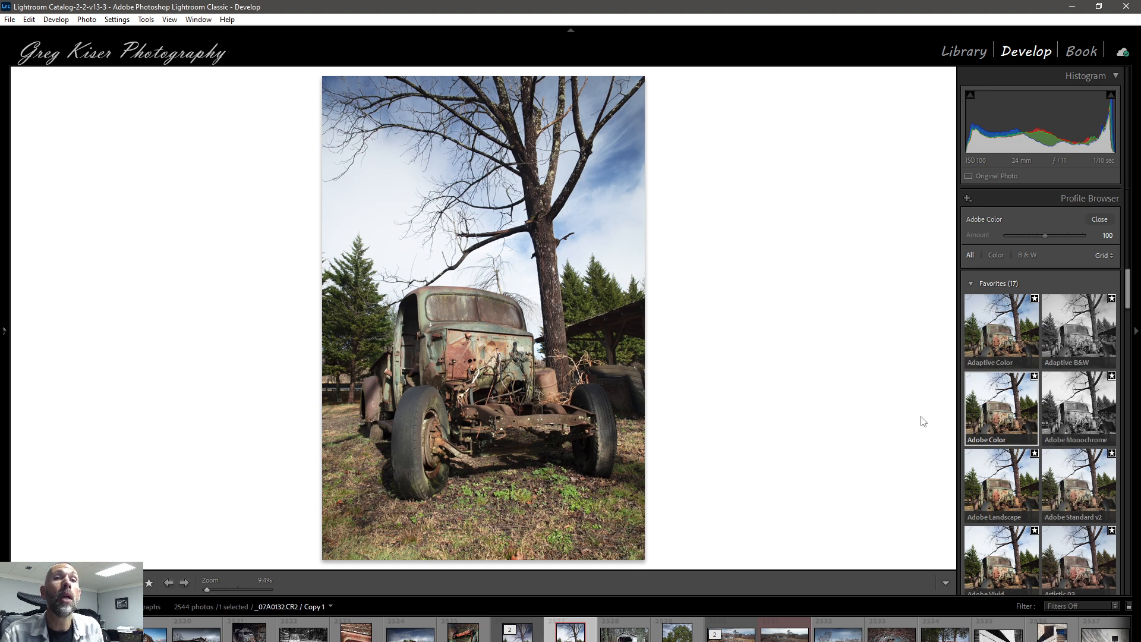
Step: Apply the Adaptive Color profile to the truck photo, keeping its Amount at the default 100
click(1086, 482)
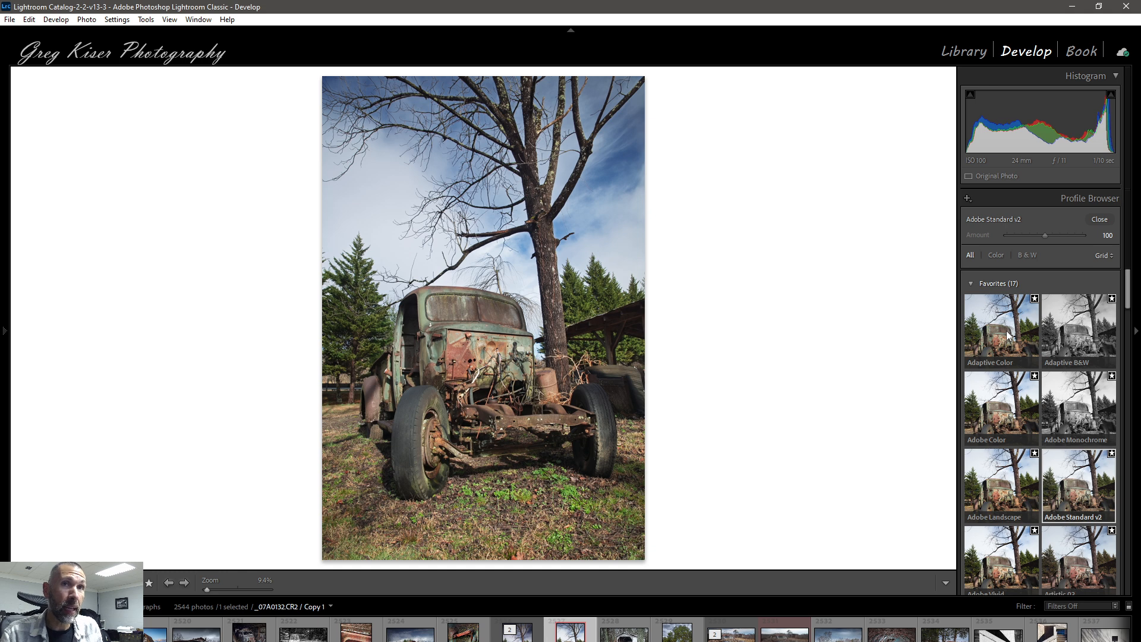
click(1009, 336)
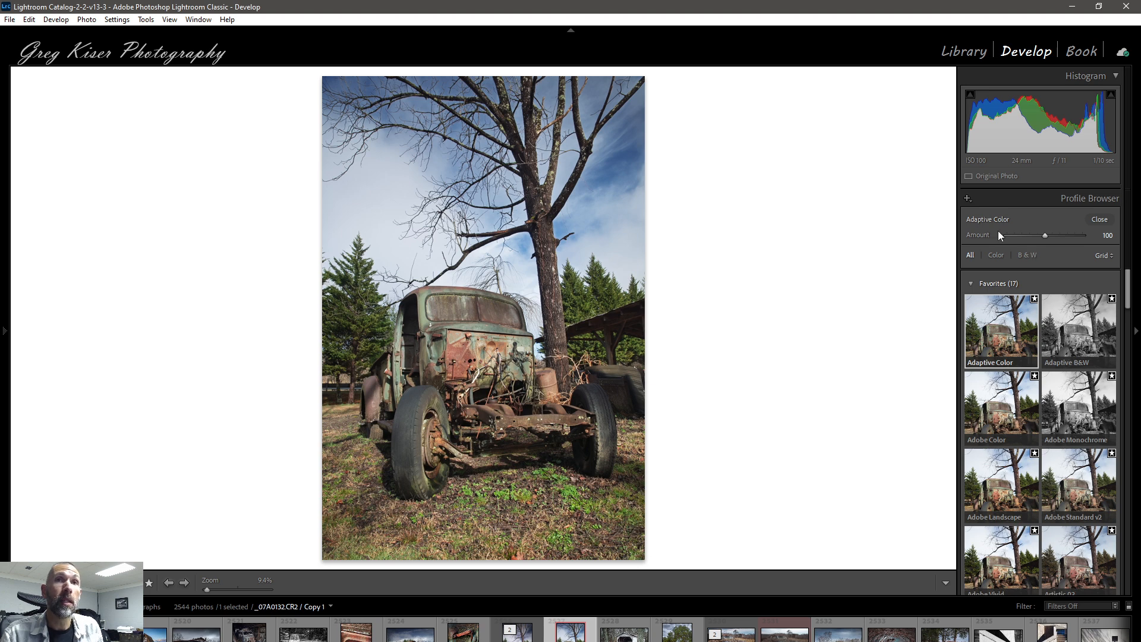
mouse_move(1043, 235)
mouse_down()
mouse_move(1032, 236)
mouse_move(1064, 234)
mouse_move(1028, 237)
mouse_move(1055, 235)
mouse_up()
double_click(1054, 236)
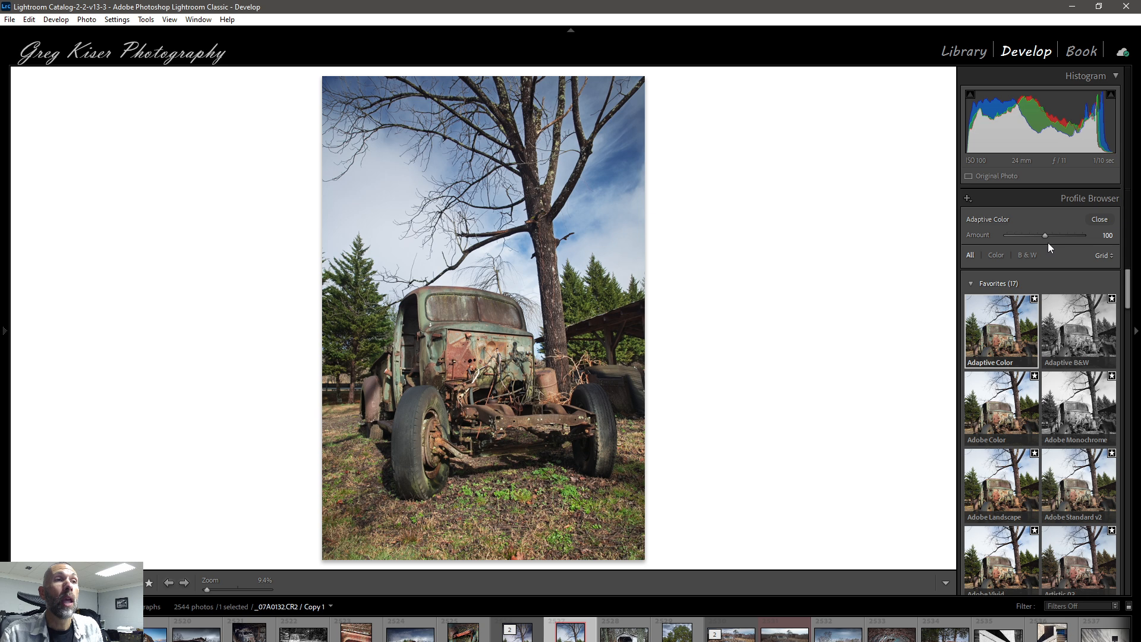
click(1101, 219)
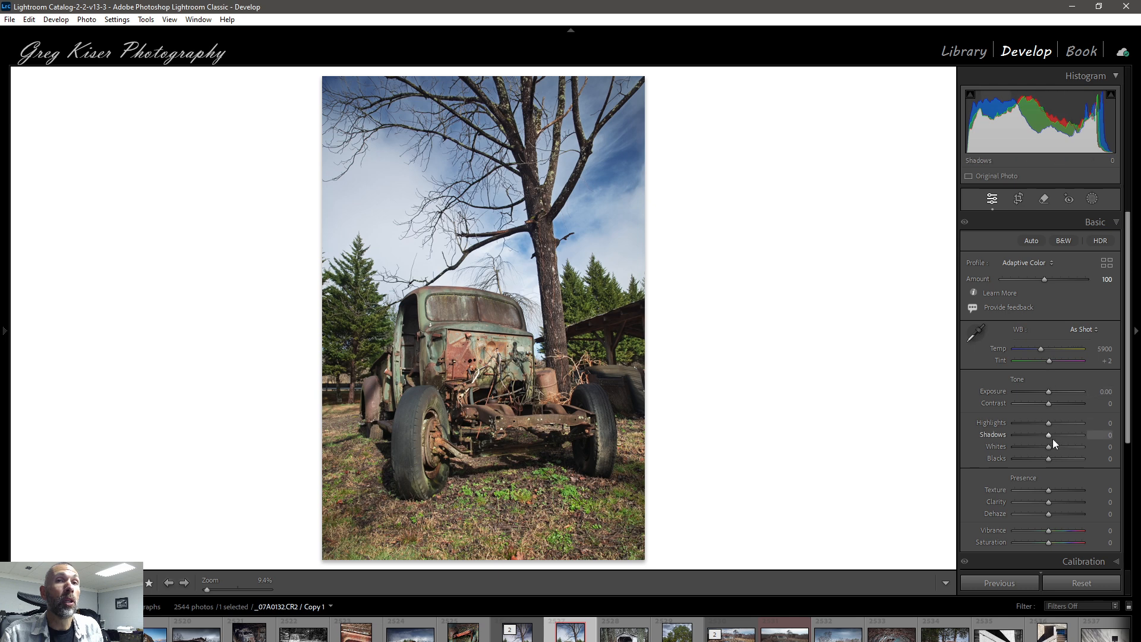
Step: Try Highlights at +5 and Shadows at +37 on the truck photo and reset both sliders to 0
scroll(1054, 439, down, 4)
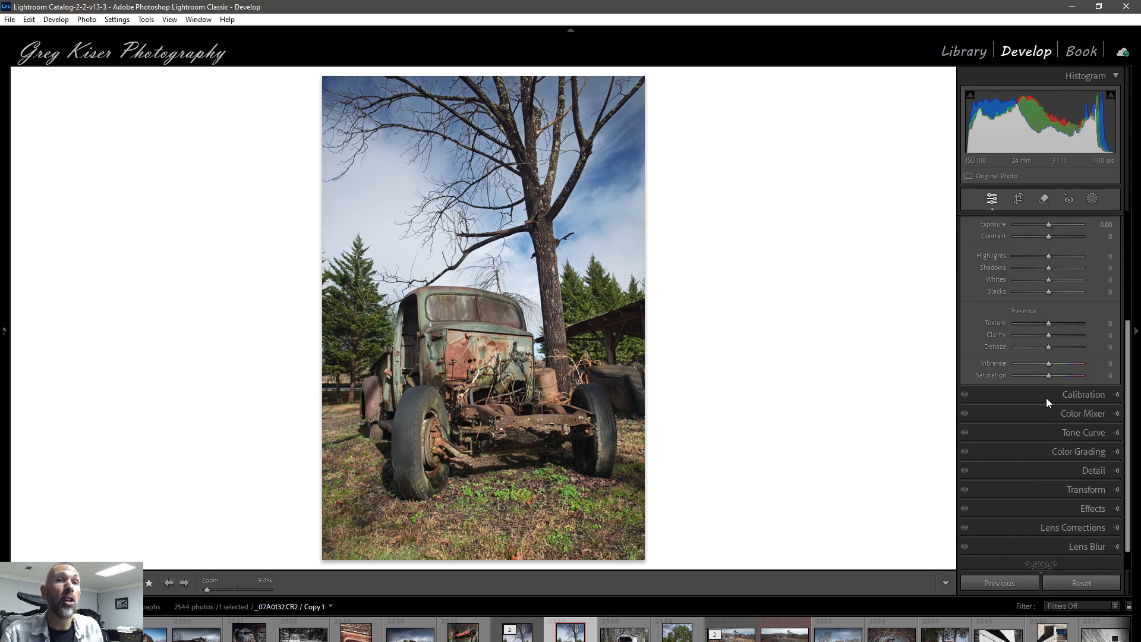
scroll(1044, 331, up, 4)
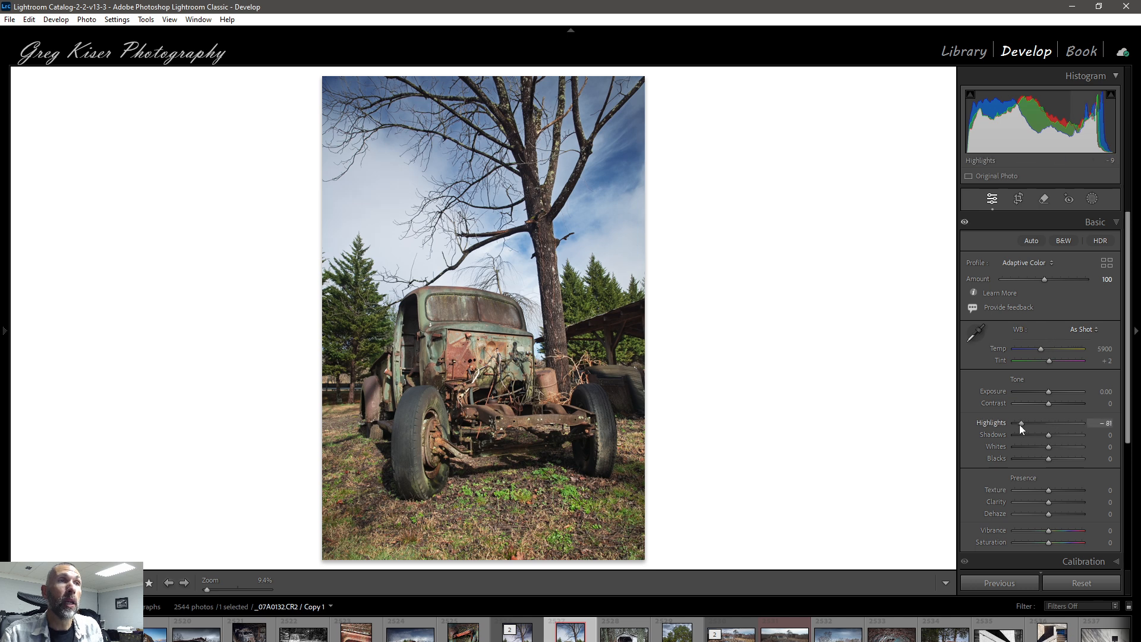
drag(1020, 425, 1015, 426)
mouse_move(1050, 424)
mouse_down()
mouse_move(1083, 436)
mouse_move(1062, 438)
mouse_up()
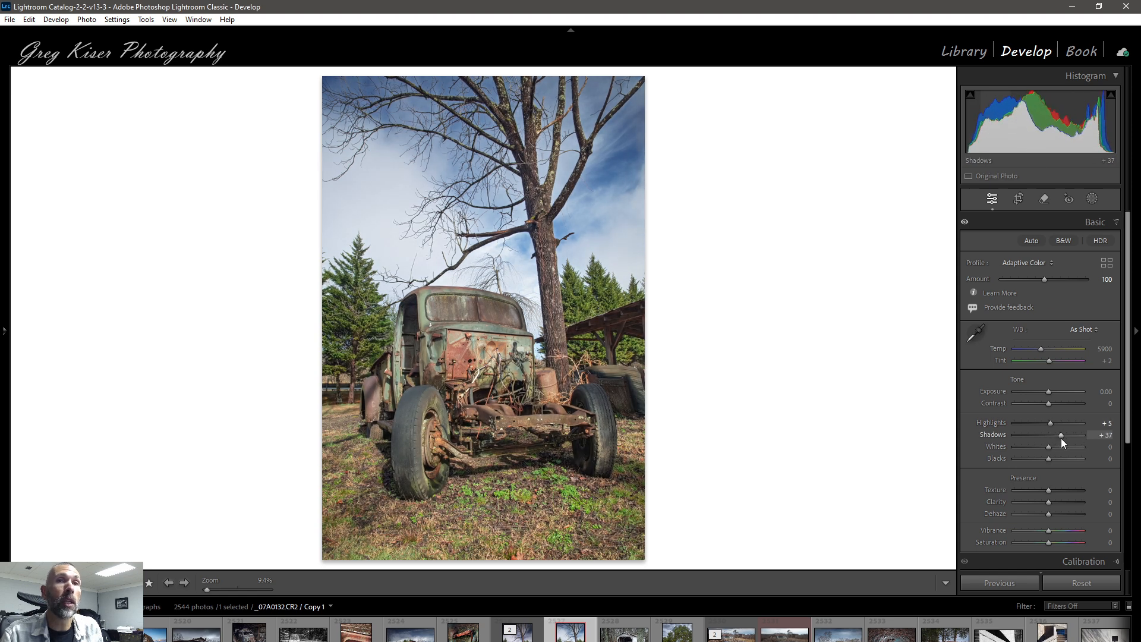
double_click(1061, 436)
double_click(1051, 425)
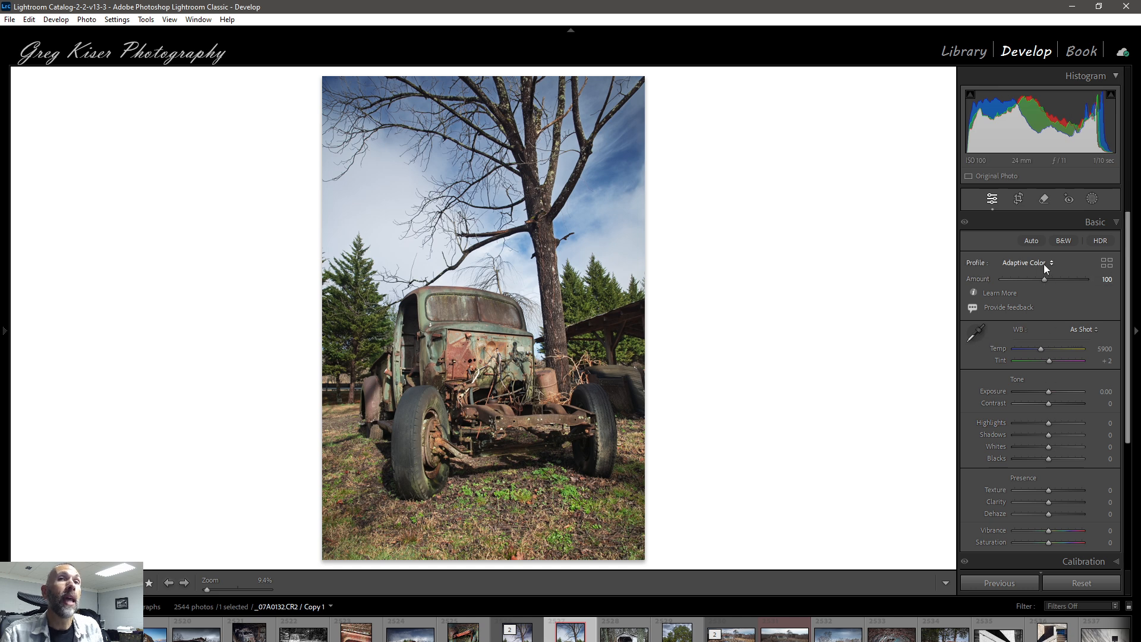
Step: Reopen the Profile Browser and apply the Adobe Monochrome profile to the truck photo
click(1106, 262)
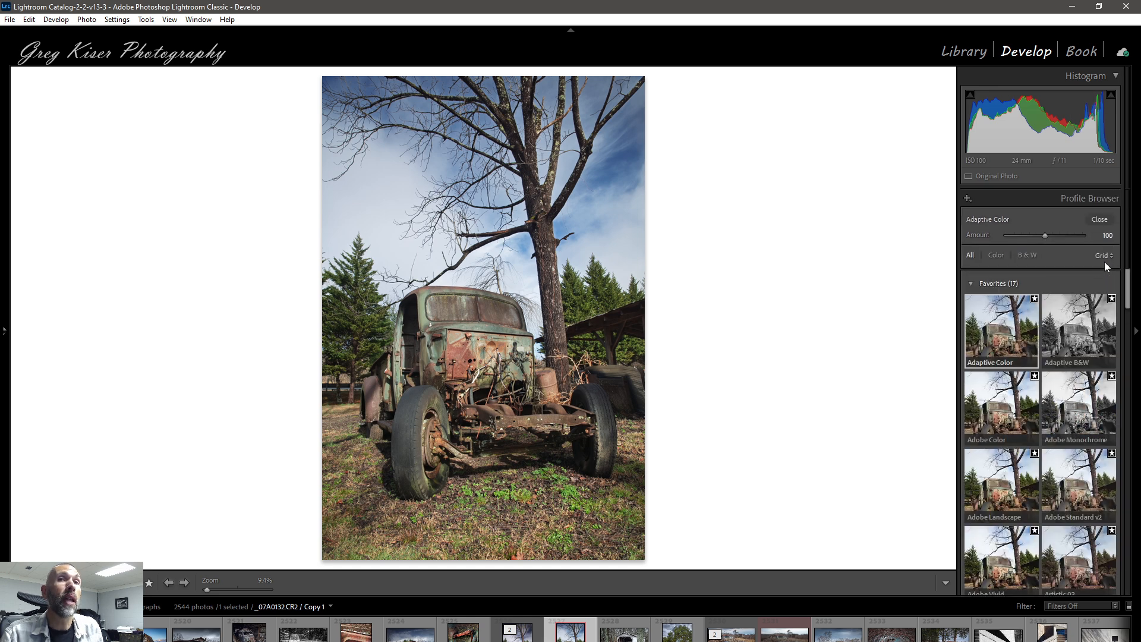
click(984, 324)
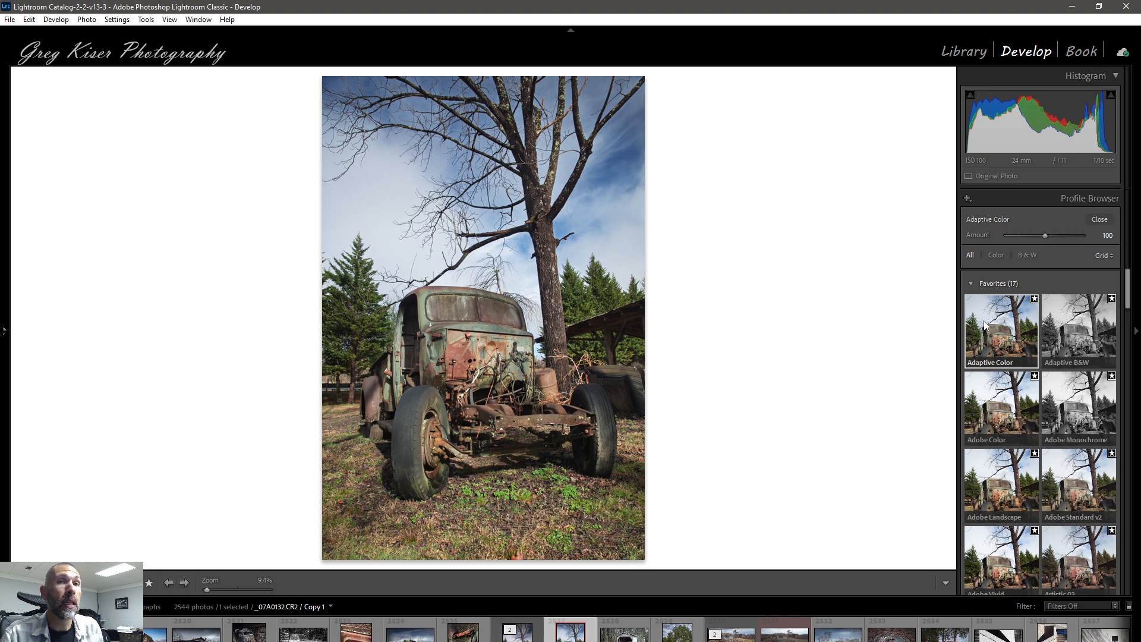
click(1064, 392)
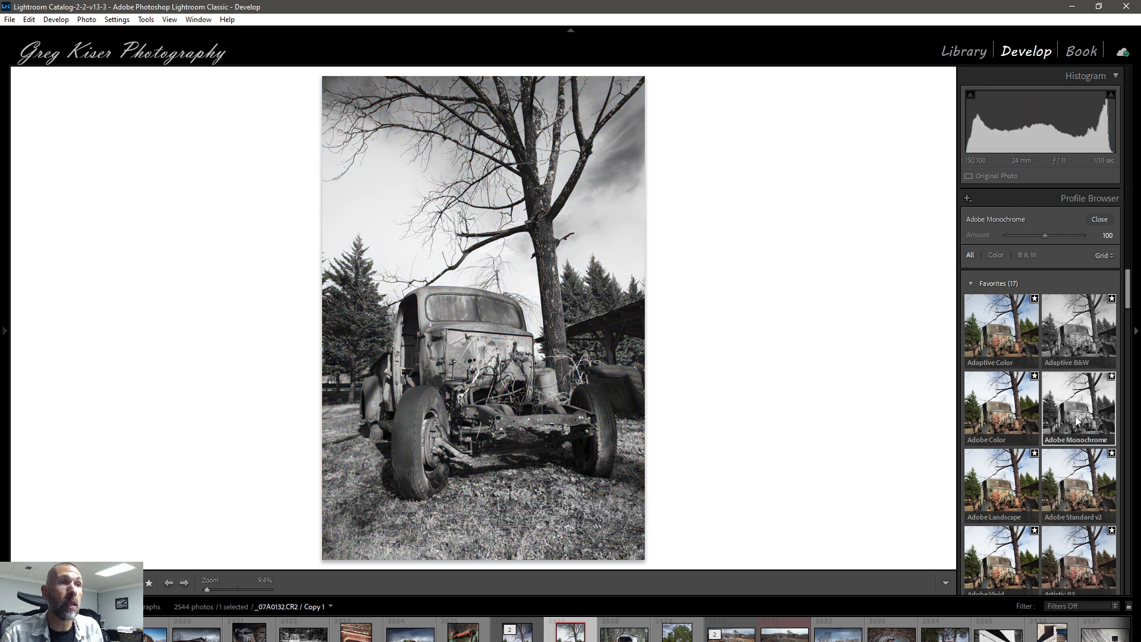
Step: Preview the favorite black-and-white profiles B&W 01, B&W 06, B&W 07 and B&W 10 on the truck photo
scroll(1075, 416, down, 5)
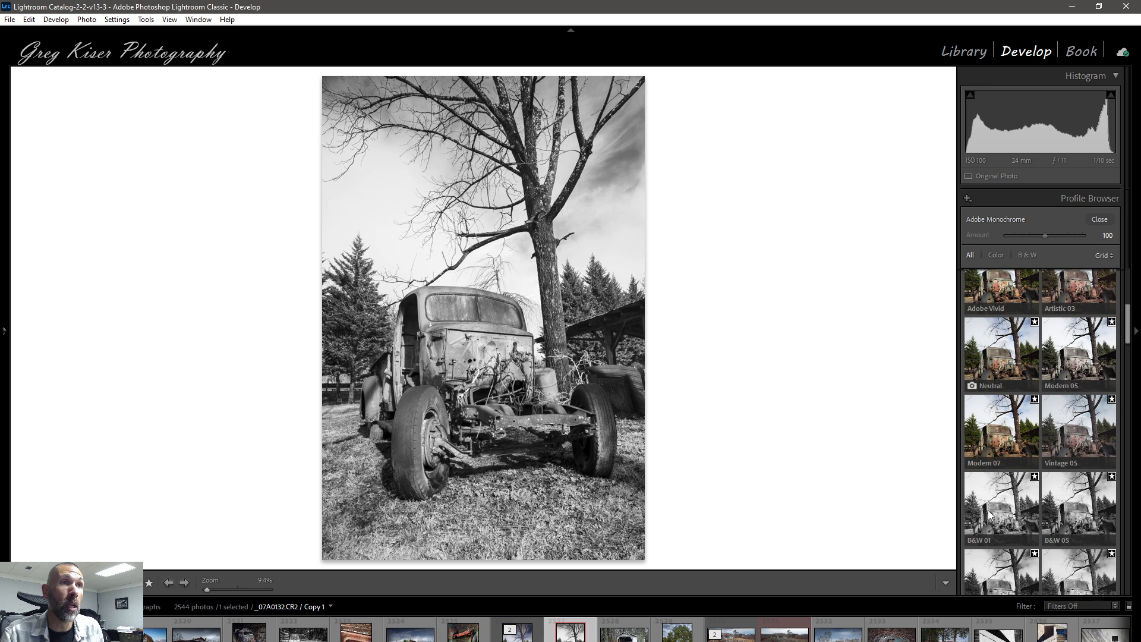
click(978, 511)
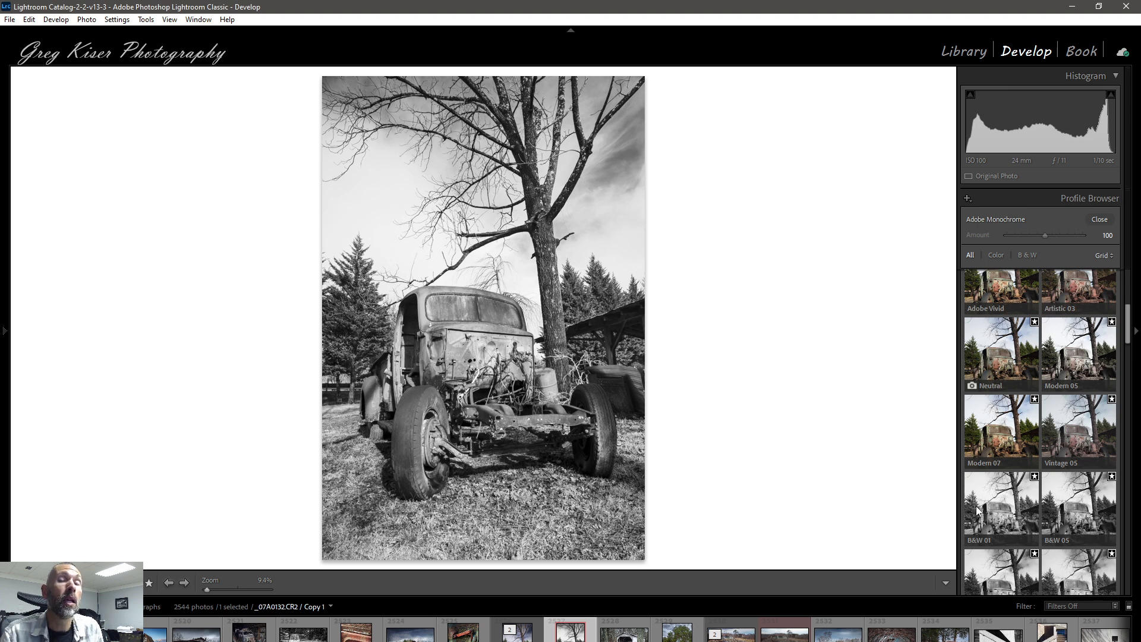
scroll(978, 511, down, 3)
click(983, 501)
click(1075, 488)
click(1001, 548)
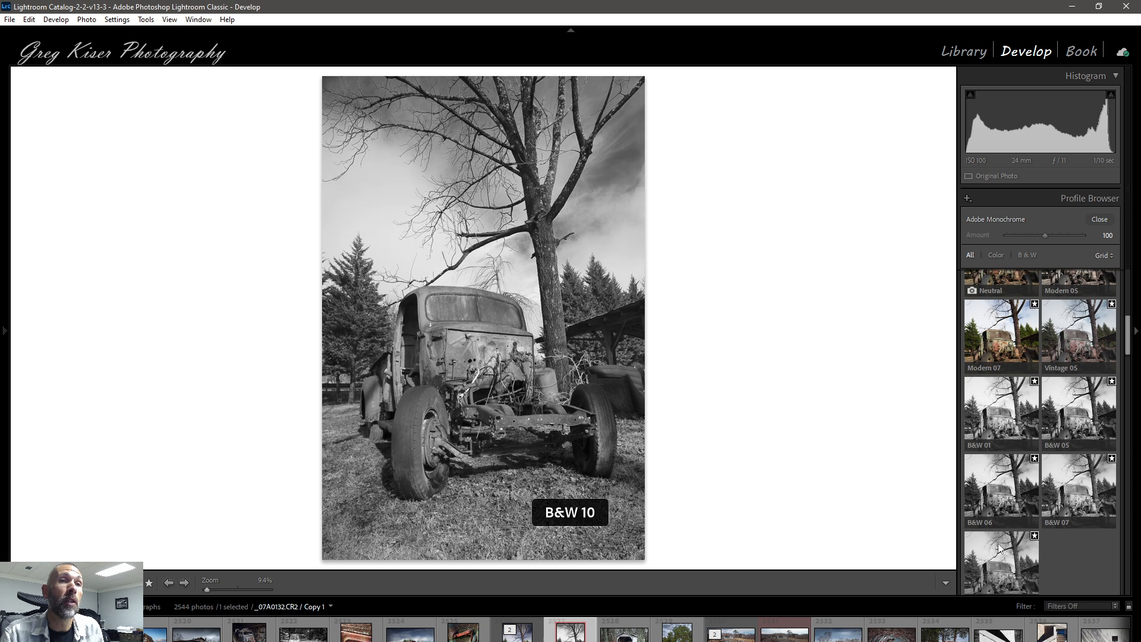
click(985, 476)
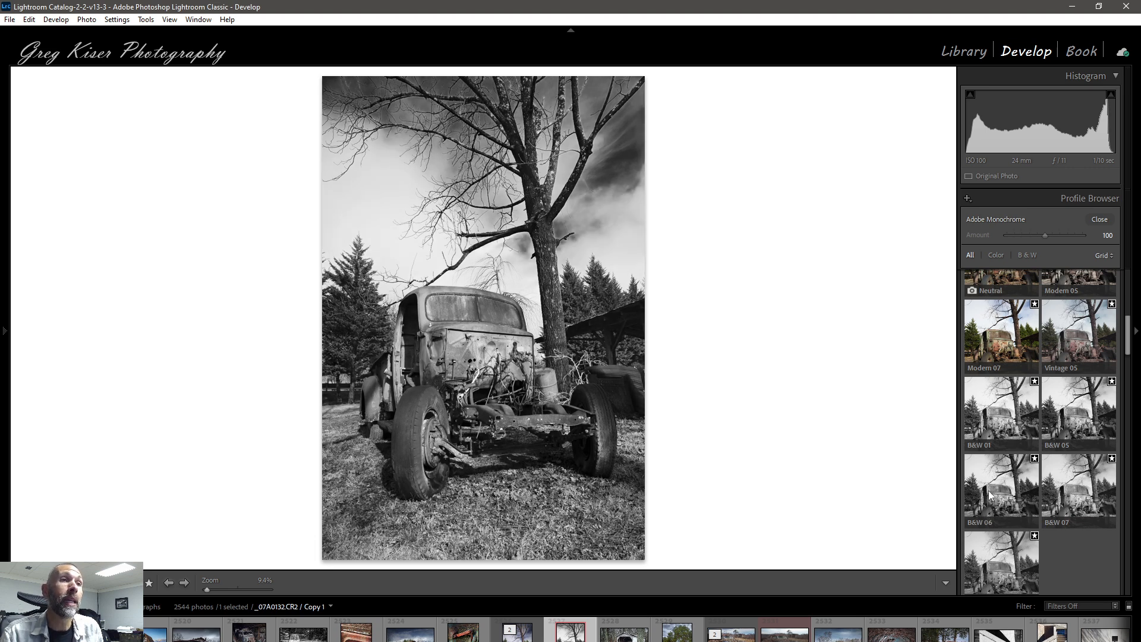
scroll(1019, 484, up, 5)
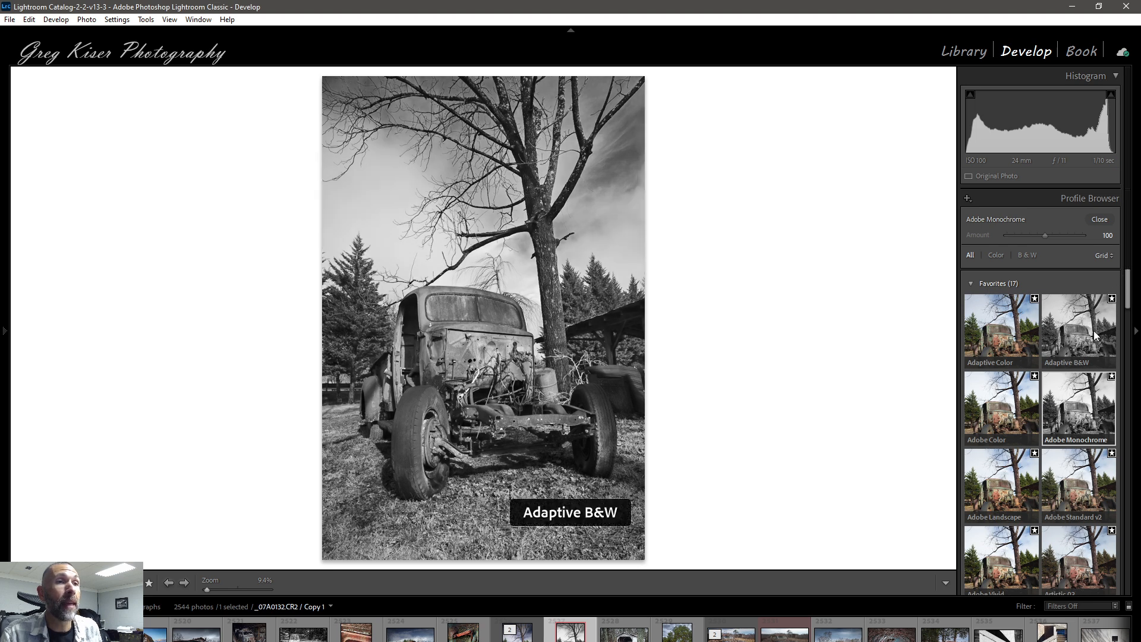
Step: Apply the Adaptive B&W profile to the truck photo at Amount 100 and close the Profile Browser
click(1094, 330)
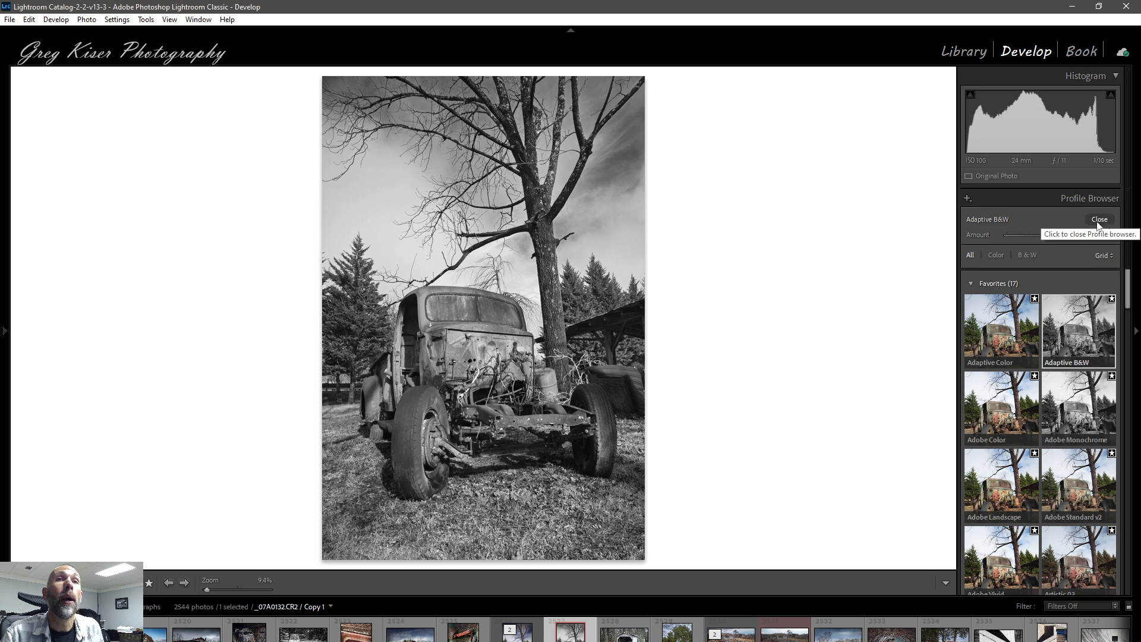
mouse_move(1044, 237)
mouse_down()
mouse_move(1061, 237)
mouse_move(1024, 234)
mouse_move(1056, 236)
mouse_move(1037, 237)
mouse_up()
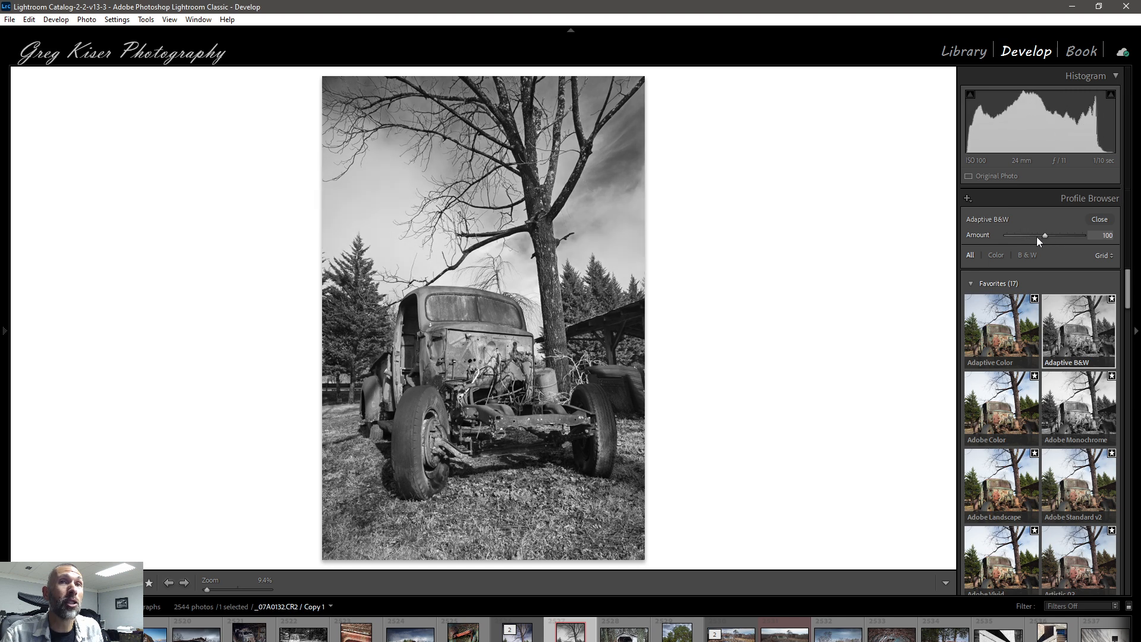
click(1100, 220)
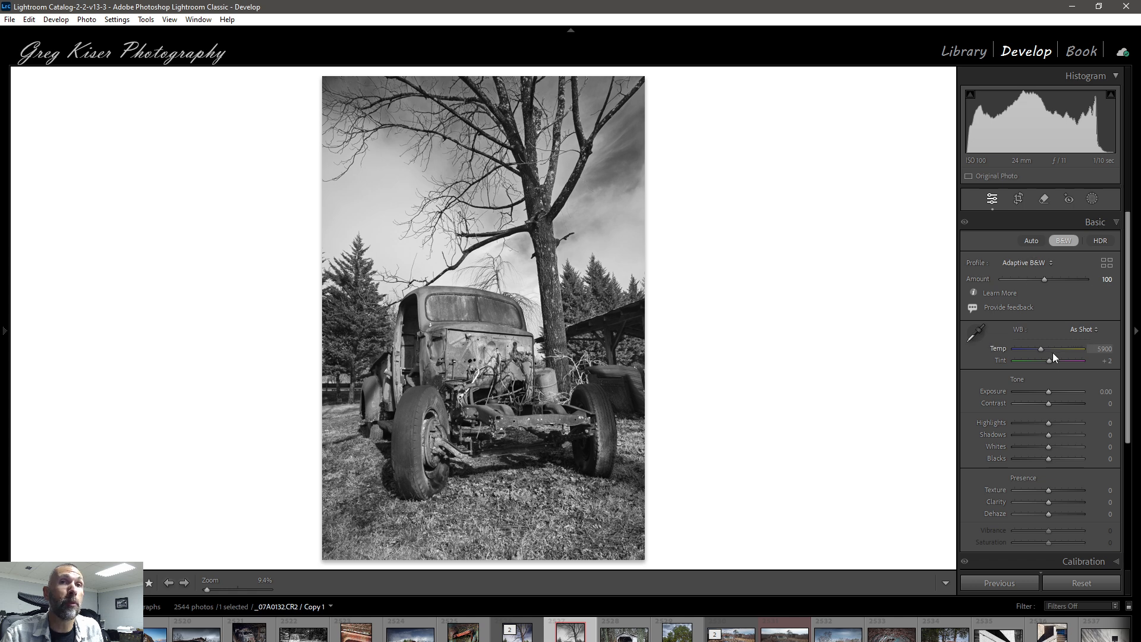
scroll(1054, 501, down, 6)
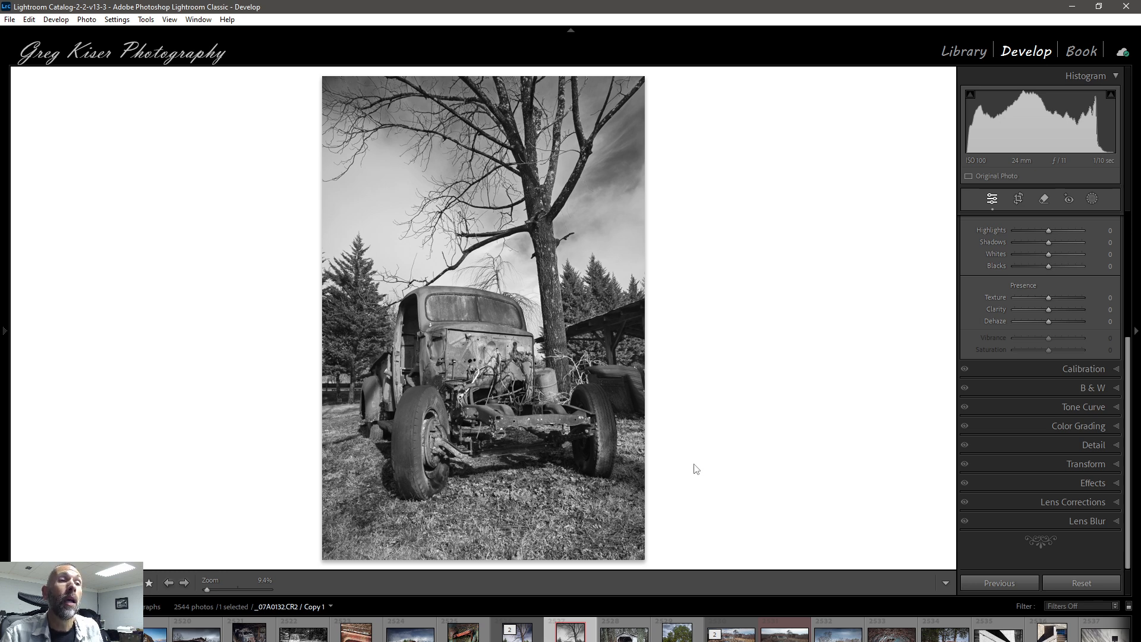
Step: Make a virtual copy of the vine-covered car photo and reset all of the copy's develop settings
click(519, 636)
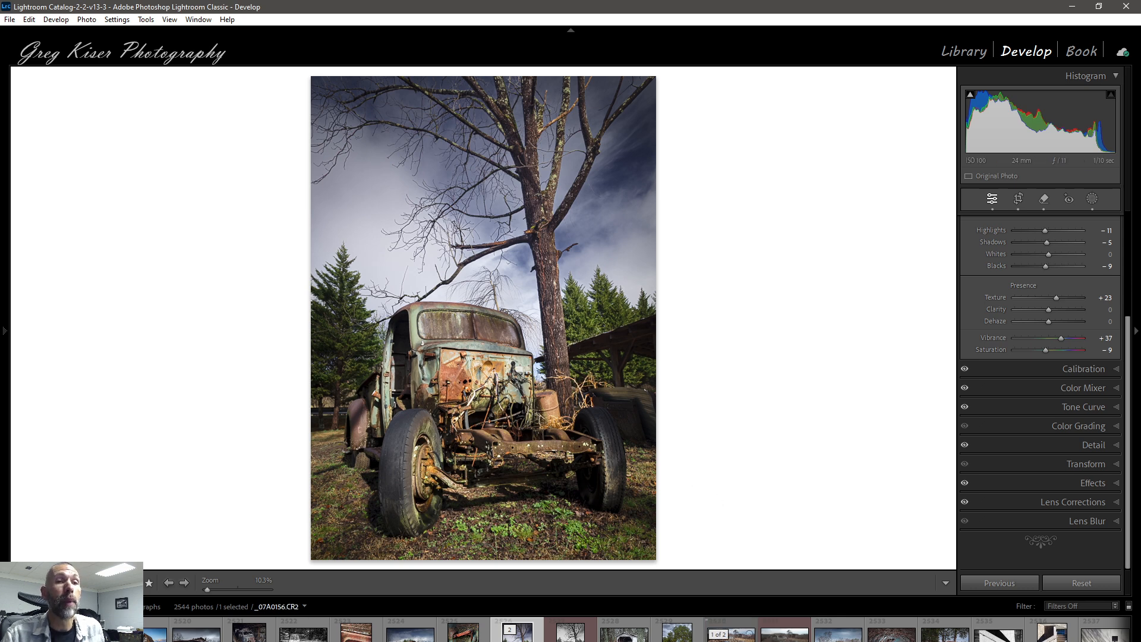
click(730, 634)
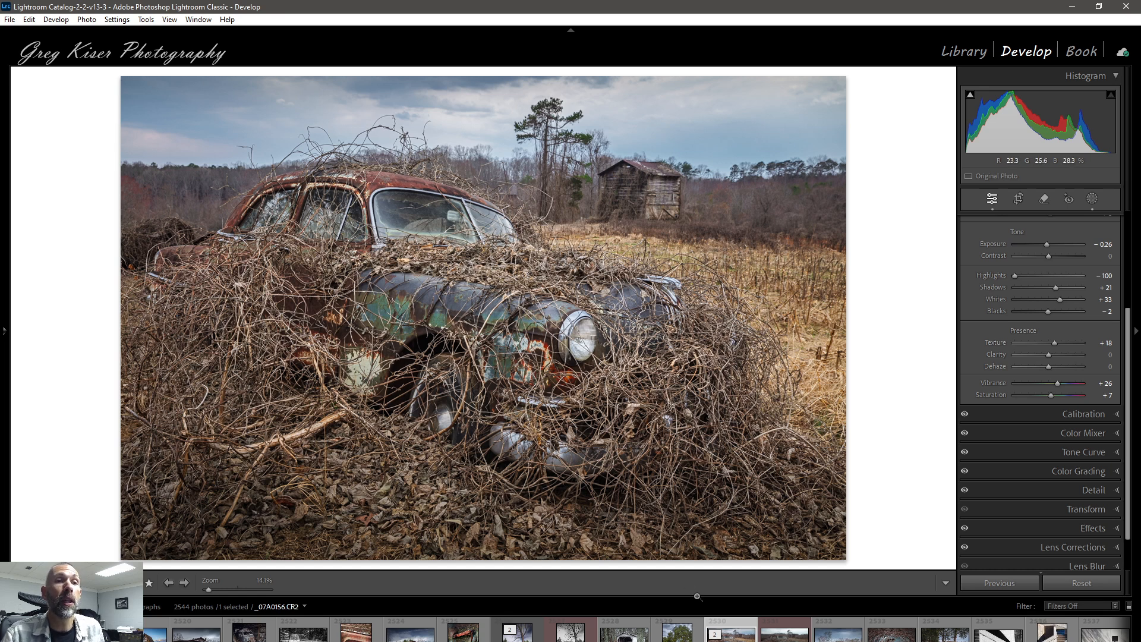
key(ctrl+apostrophe)
key(ctrl+shift+r)
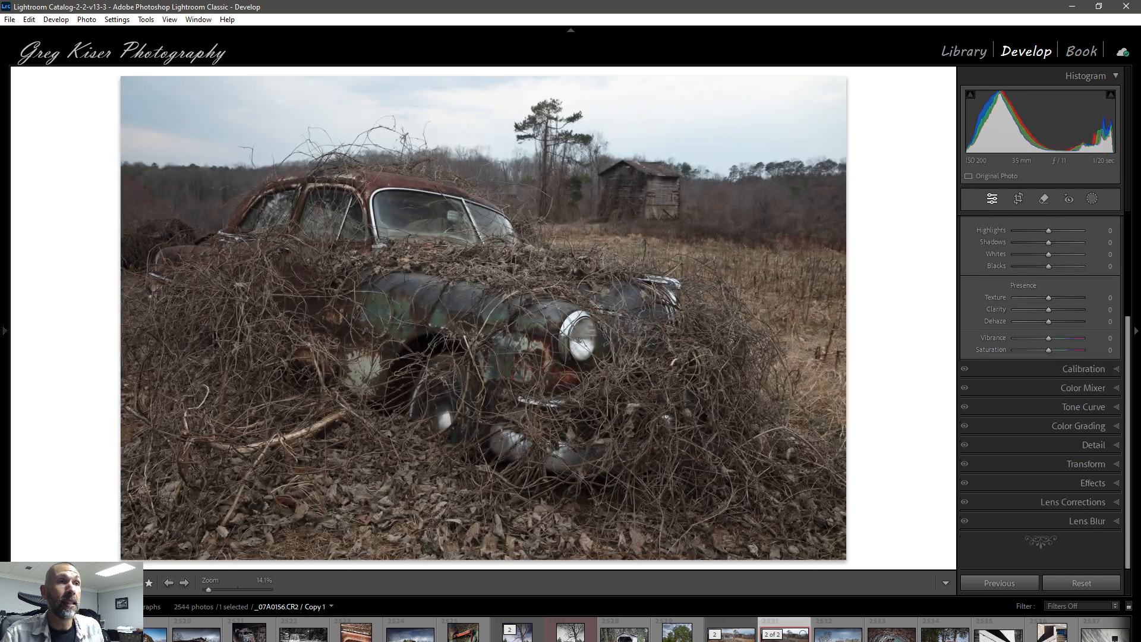
Step: Open the Profile Browser for the car photo copy and select the Adobe Color profile
scroll(1031, 414, up, 5)
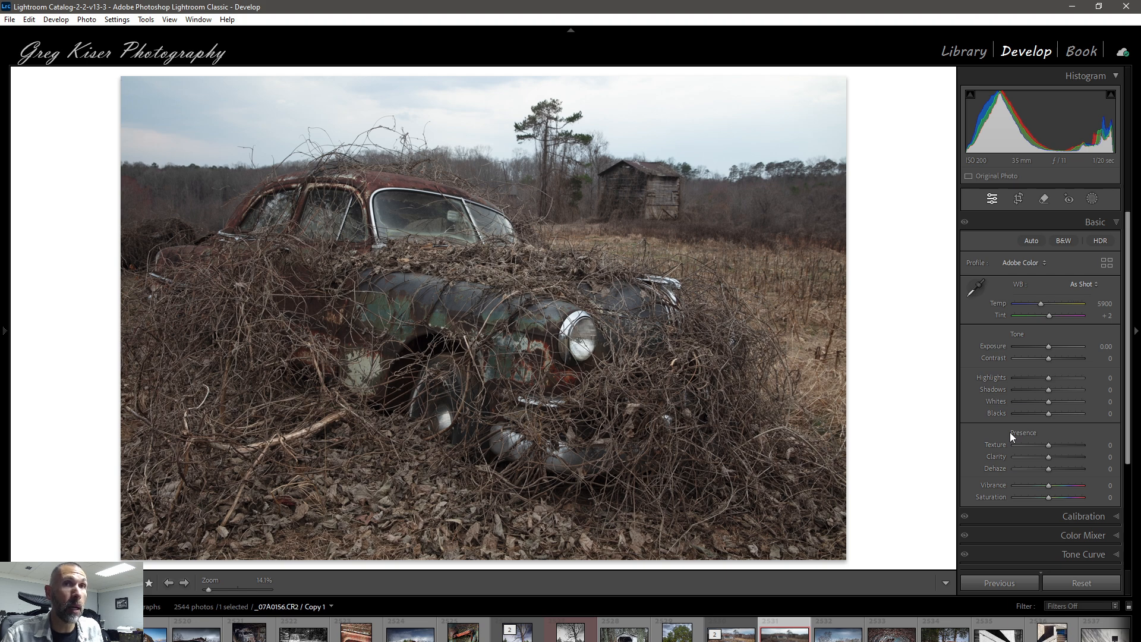
click(1107, 262)
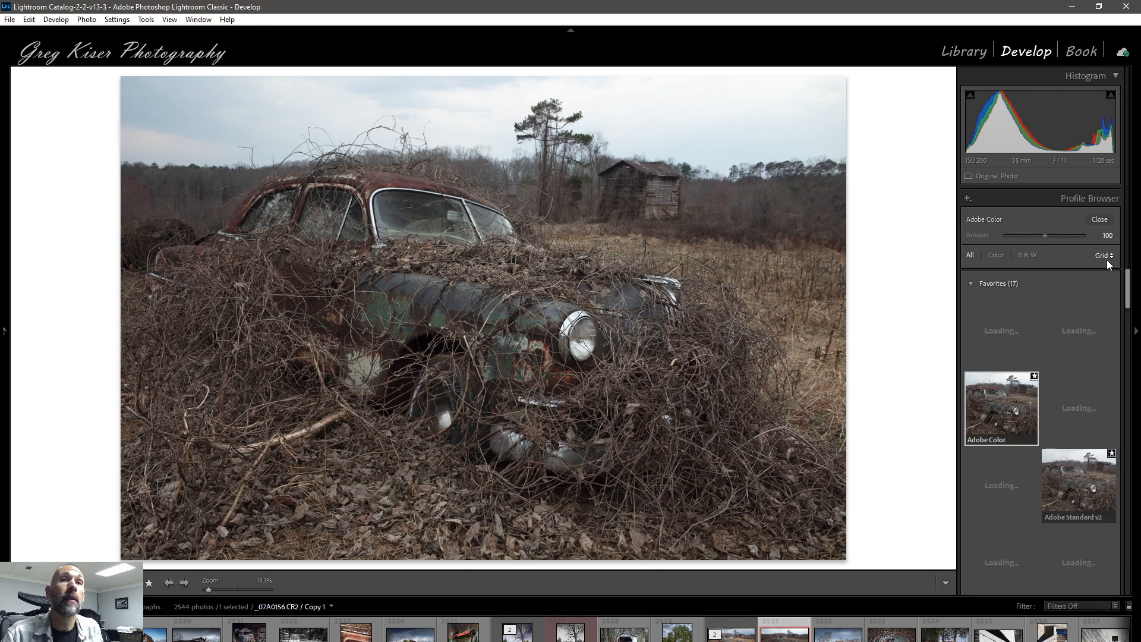
click(997, 408)
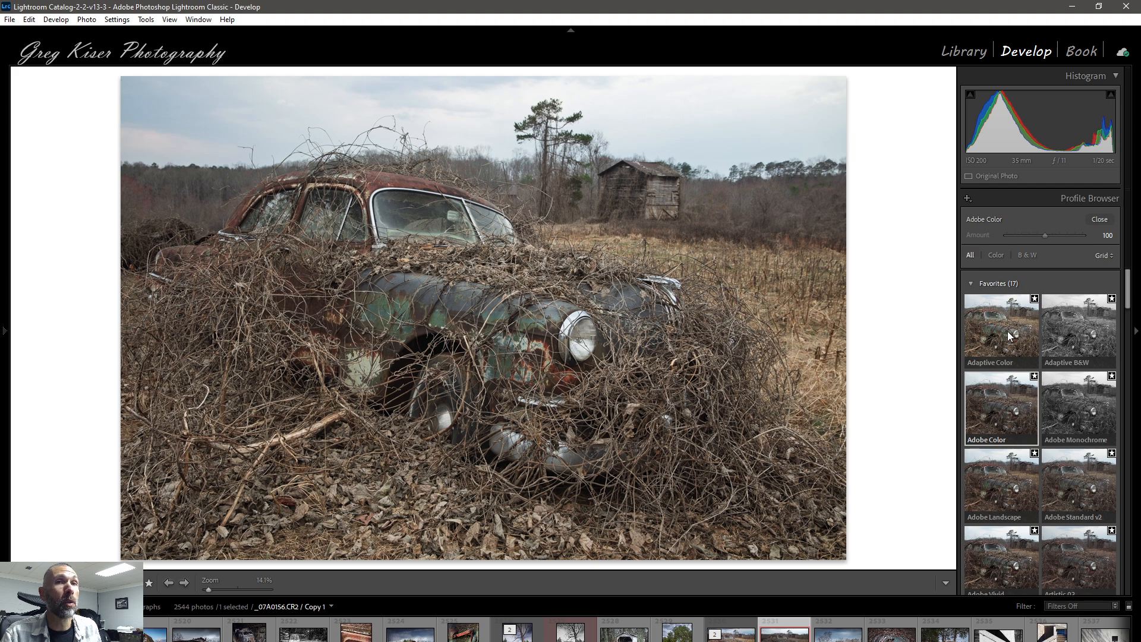
Step: Apply the Adaptive Color profile to the car photo copy, close the Profile Browser and review the develop settings
click(1007, 331)
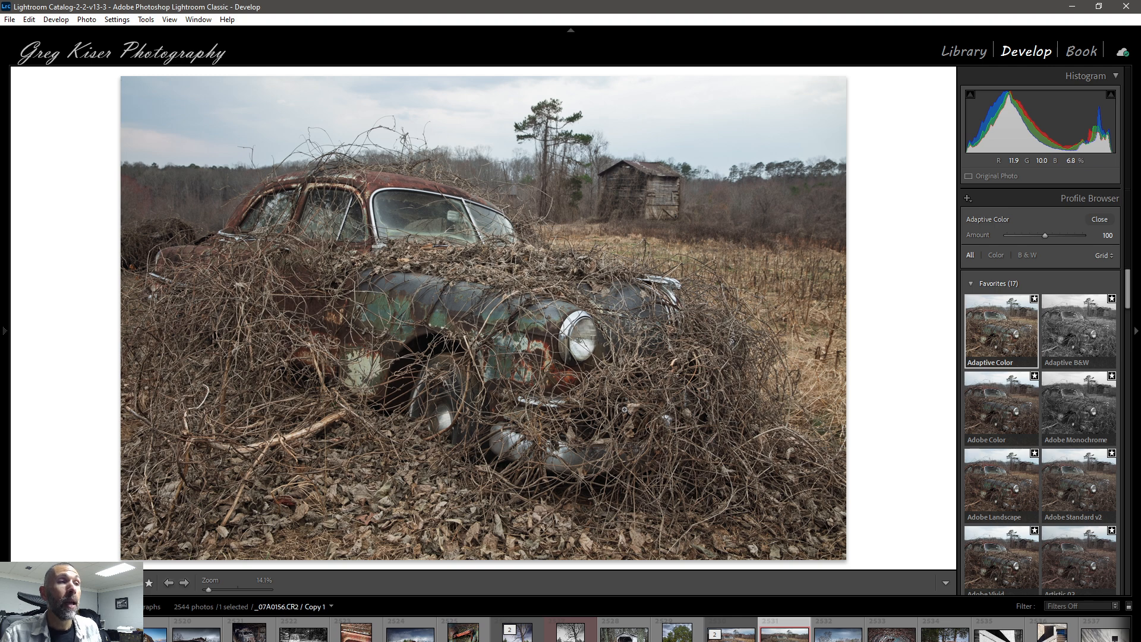
click(1092, 219)
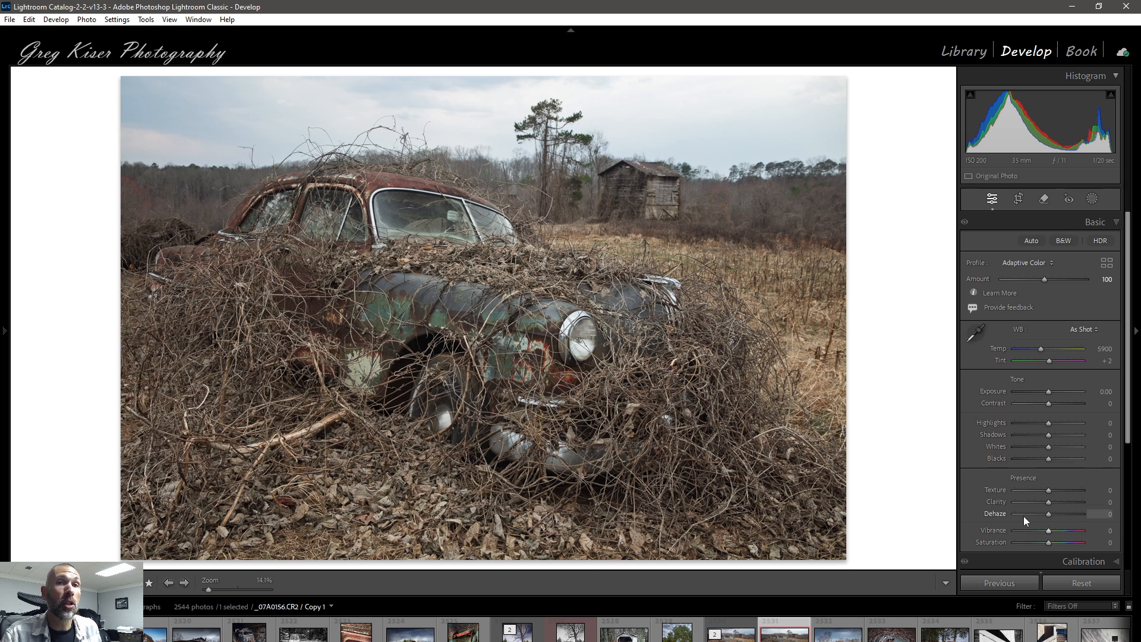
scroll(1024, 516, down, 3)
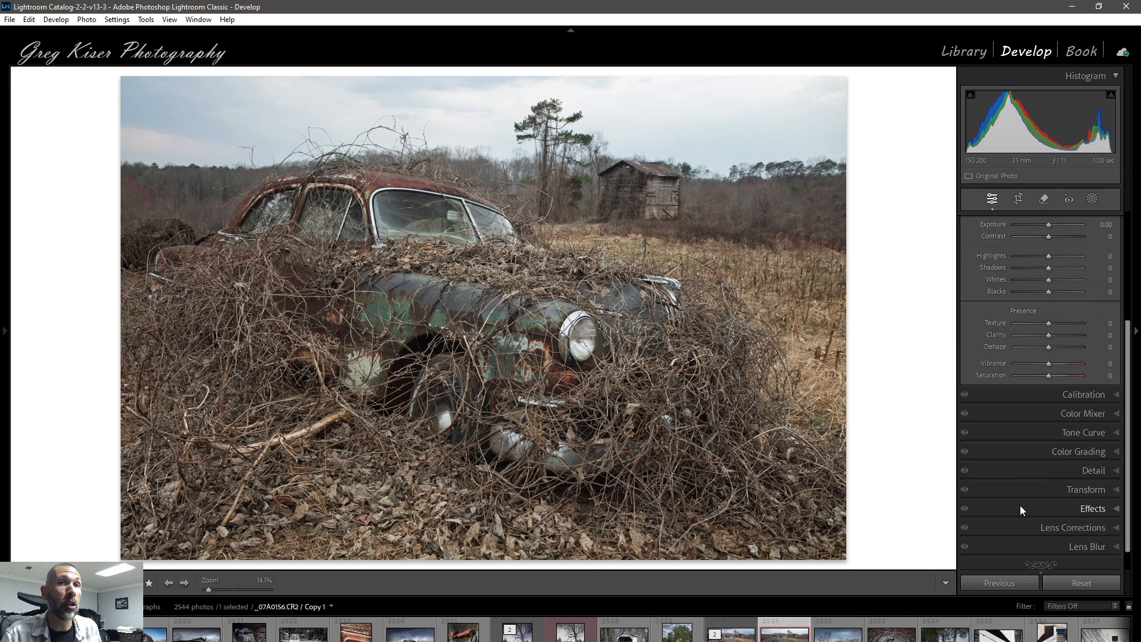
scroll(1020, 505, up, 3)
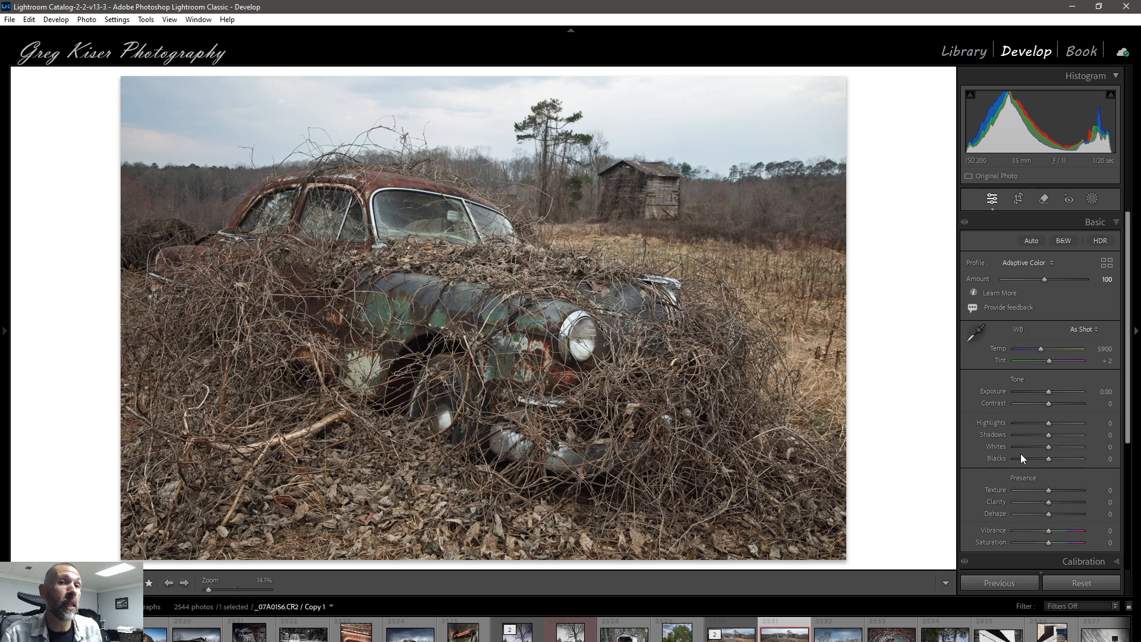
Step: Reopen the Profile Browser and try the Adobe Monochrome and B&W 01 profiles on the car photo copy
click(1108, 263)
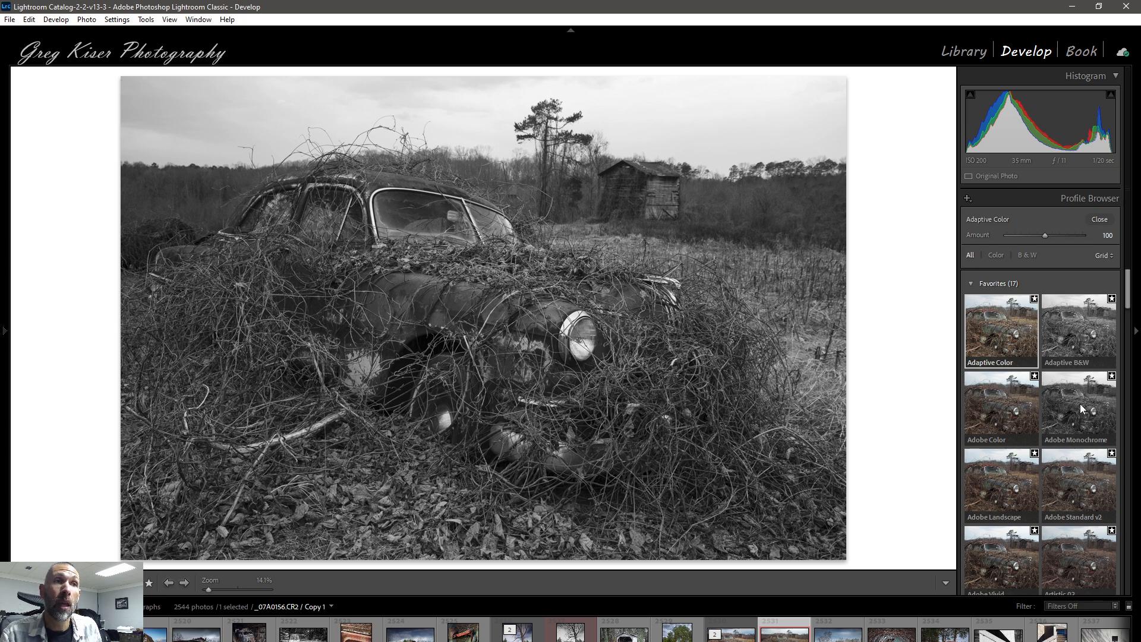
click(1081, 407)
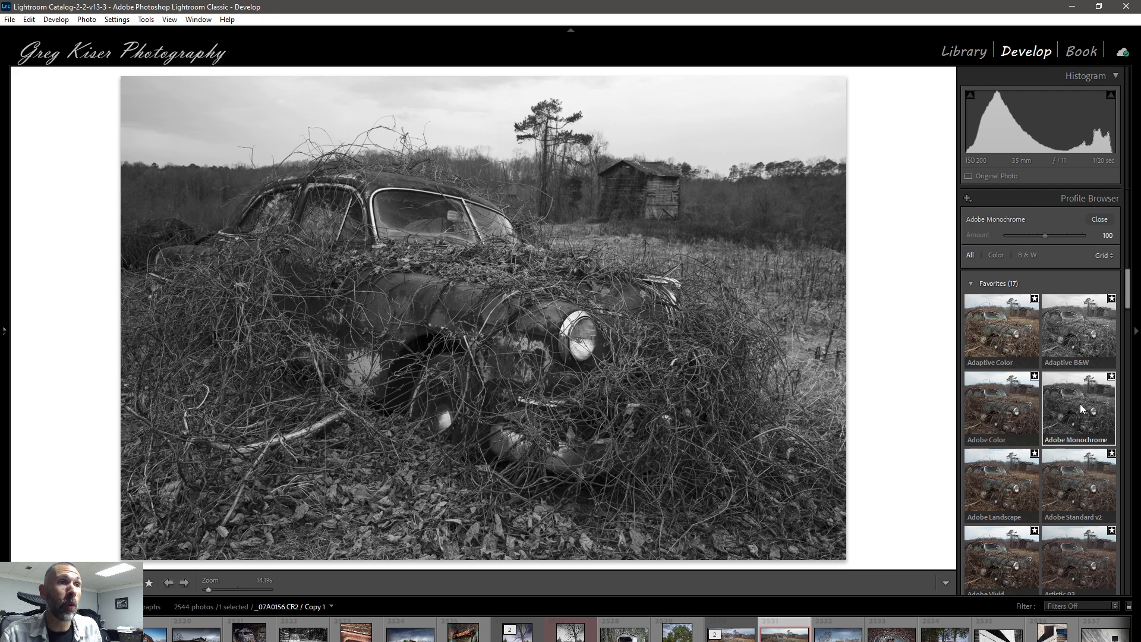
scroll(1083, 409, down, 6)
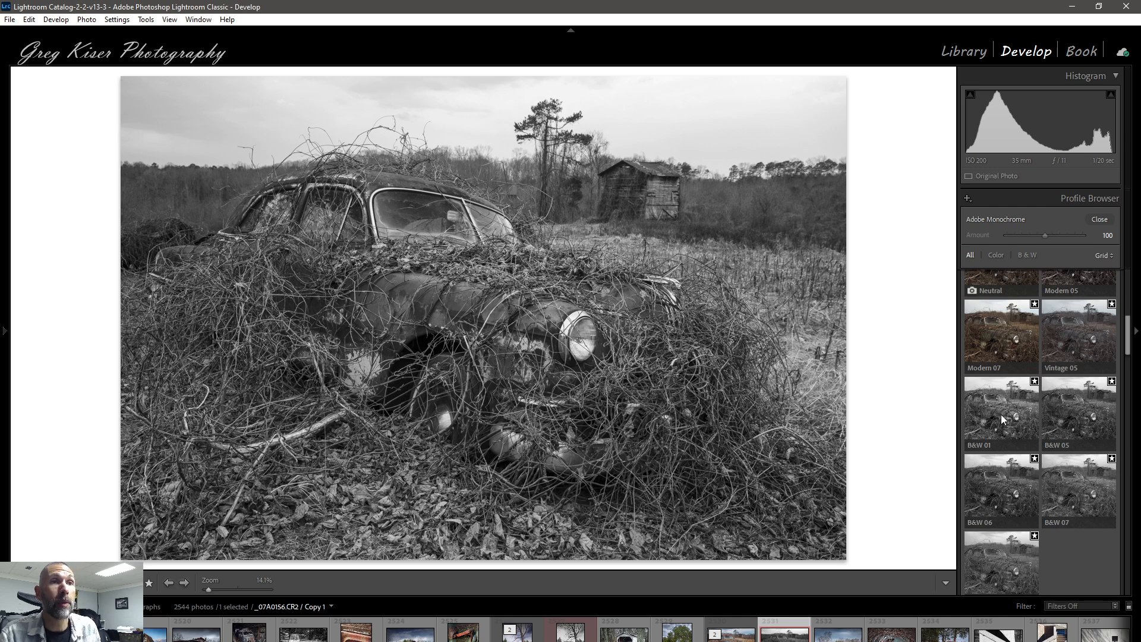
click(1002, 418)
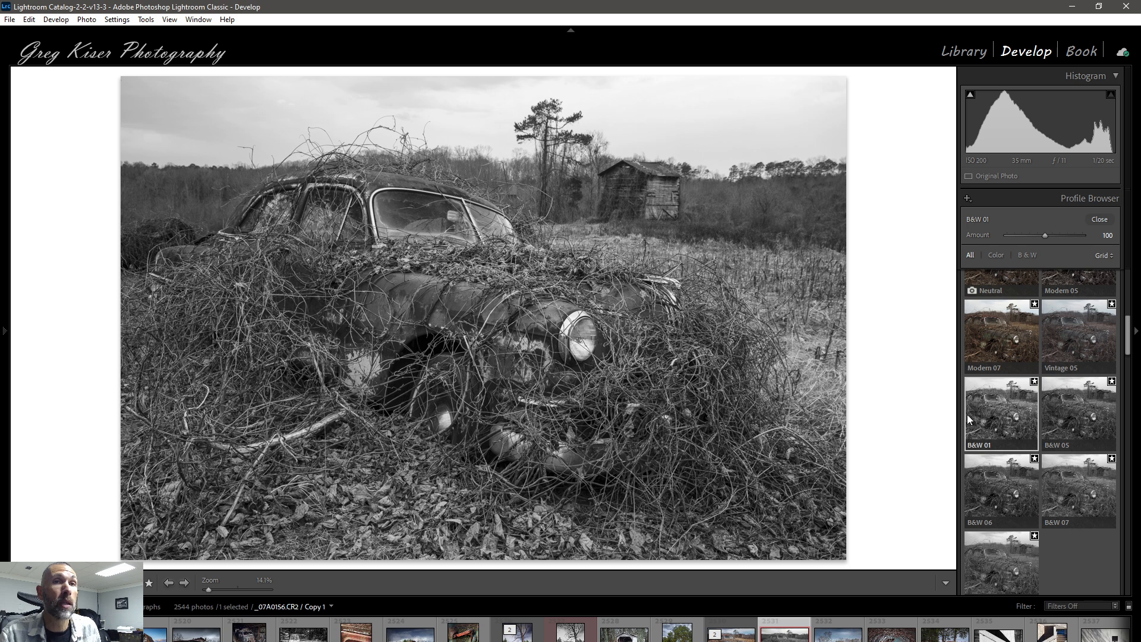
scroll(1003, 428, up, 5)
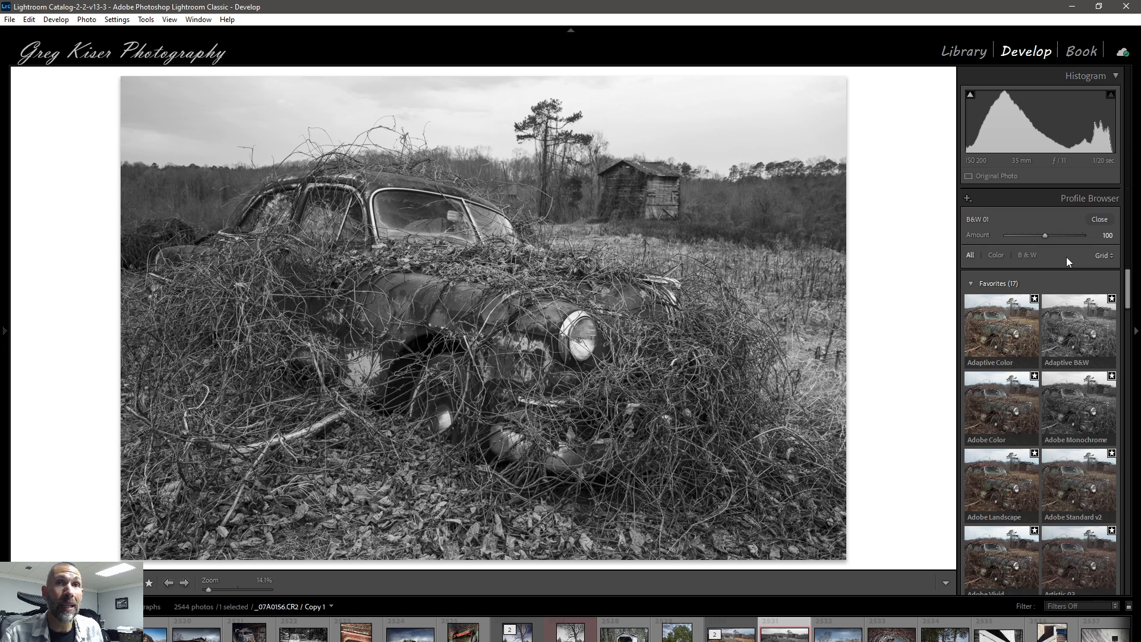
Step: Show the presets alongside the photo and apply the SP01 preset from the Seasons: Spring group
click(4, 334)
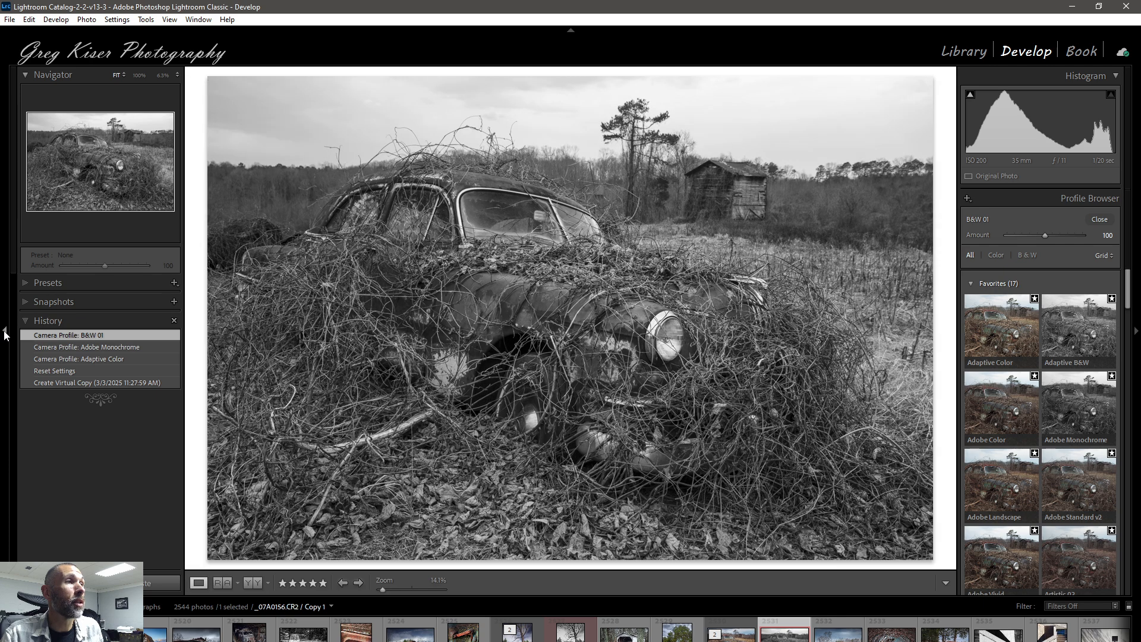
click(26, 284)
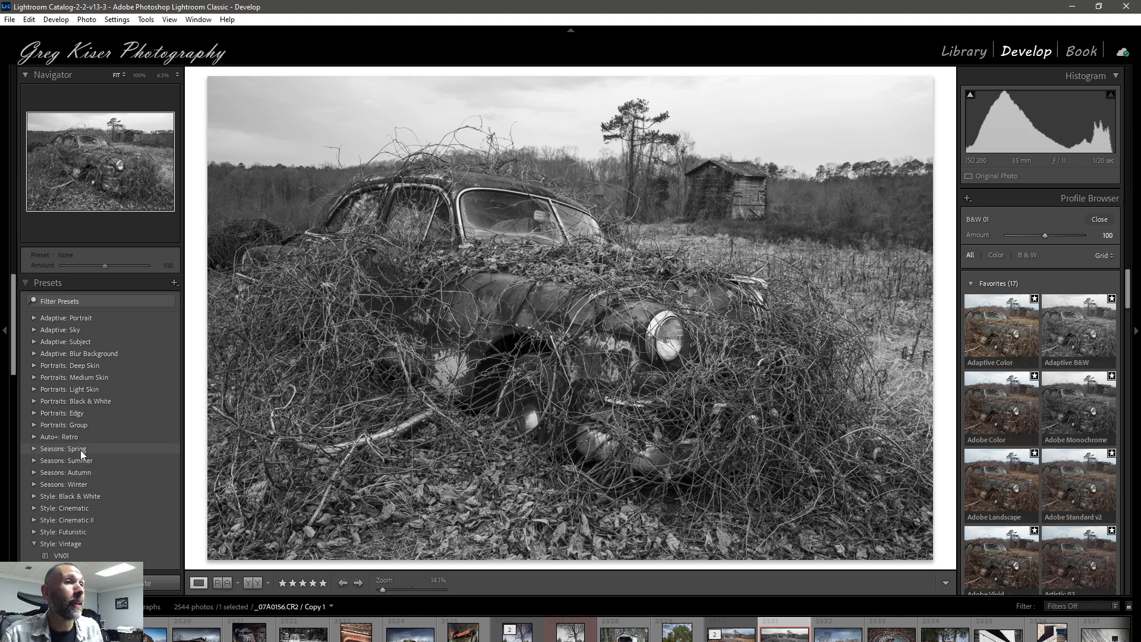
click(34, 448)
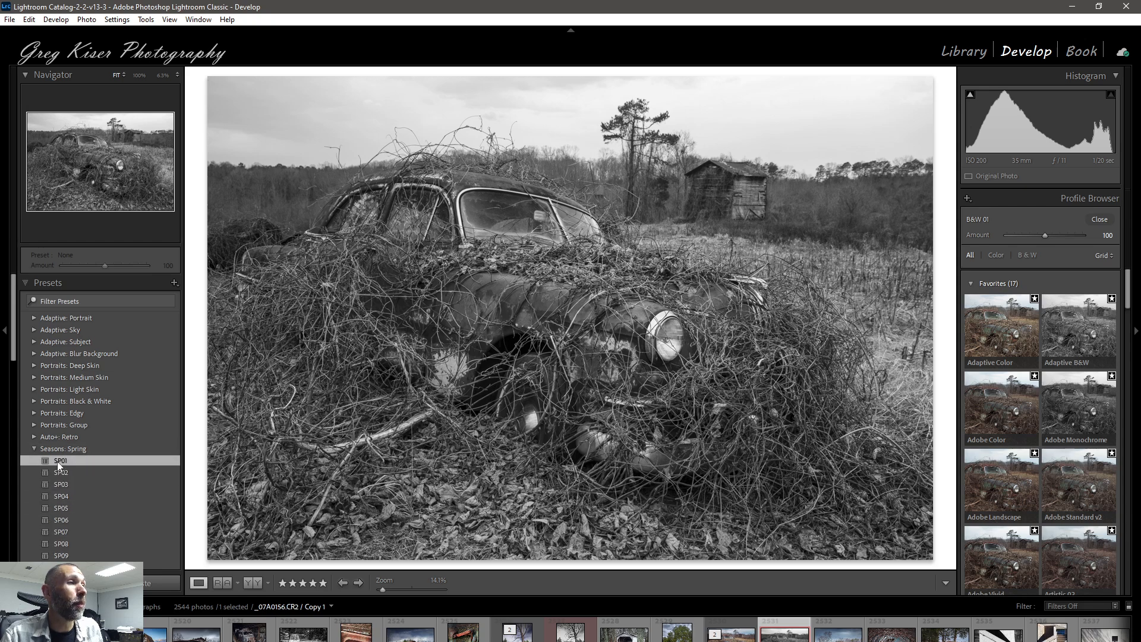
click(57, 461)
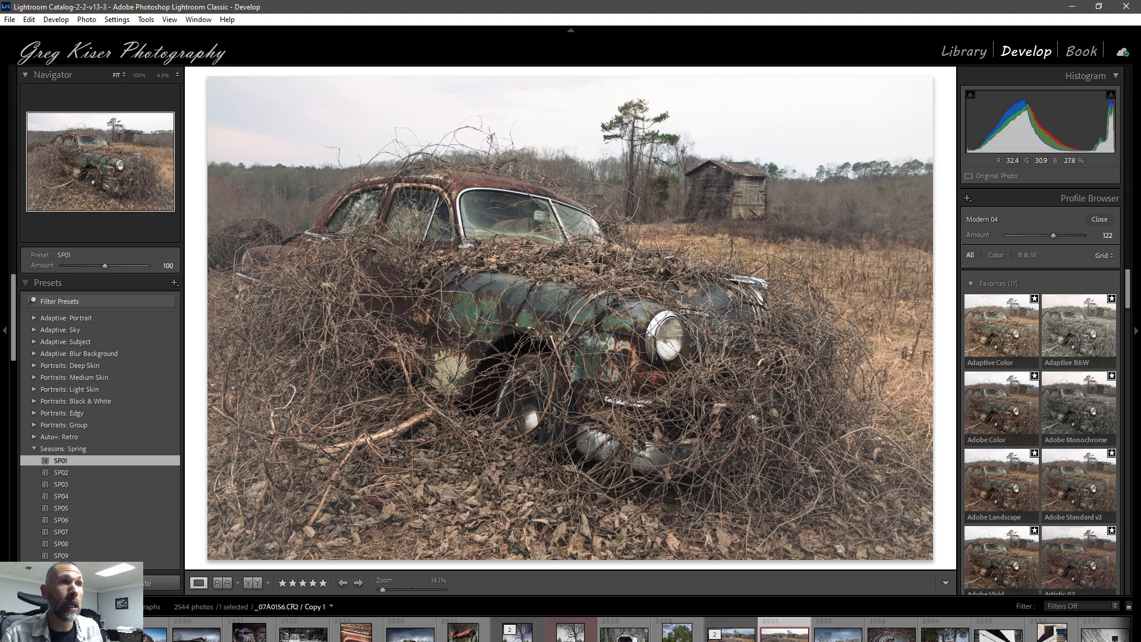
Step: Close the Profile Browser and examine which profile, tone, color and effects settings the SP01 preset changed
click(1099, 220)
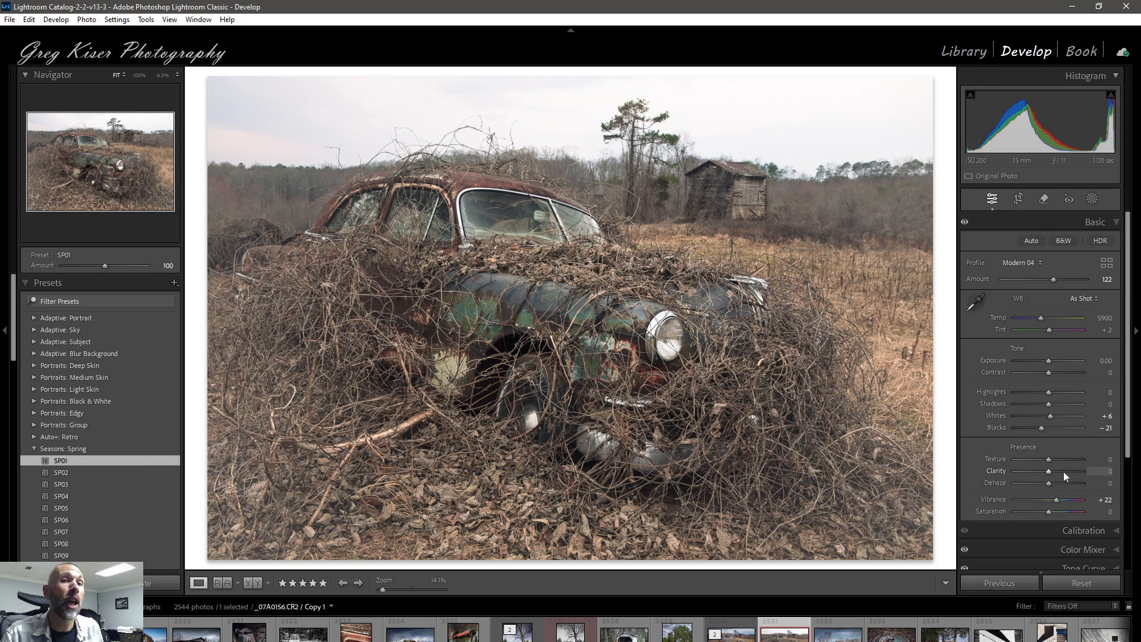
scroll(1064, 474, down, 2)
scroll(1064, 476, down, 2)
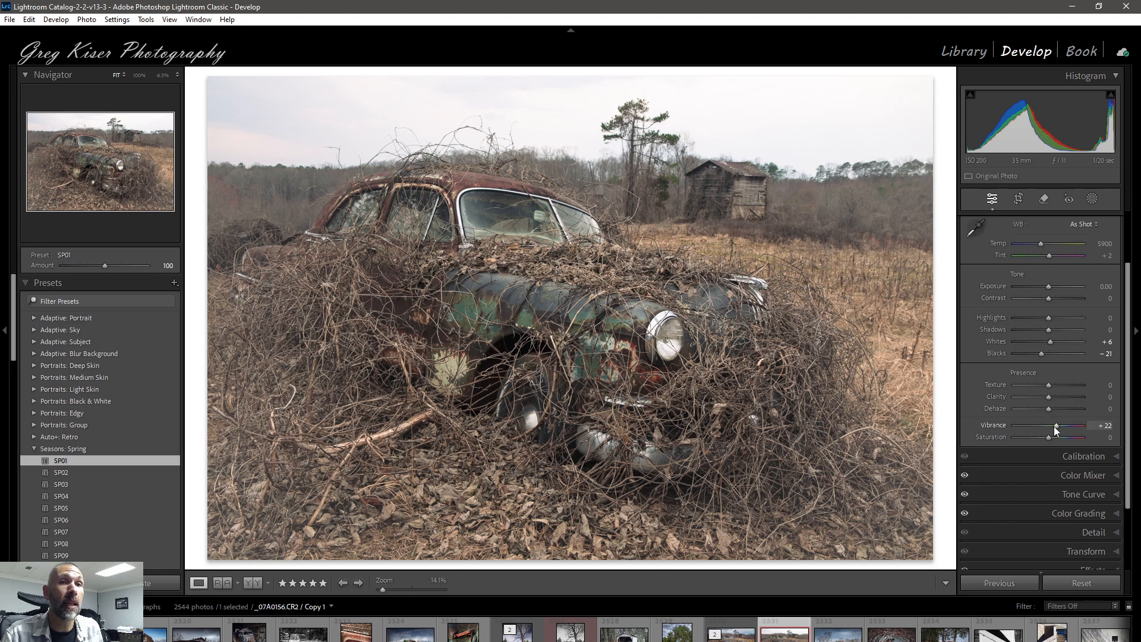
scroll(1054, 427, down, 2)
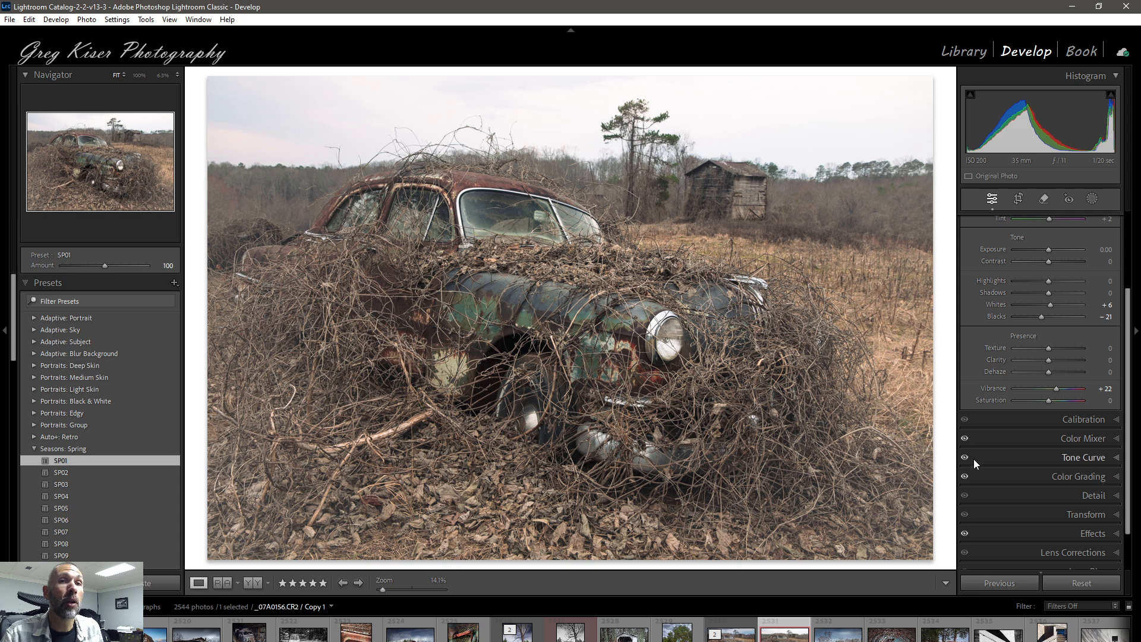
scroll(978, 529, down, 1)
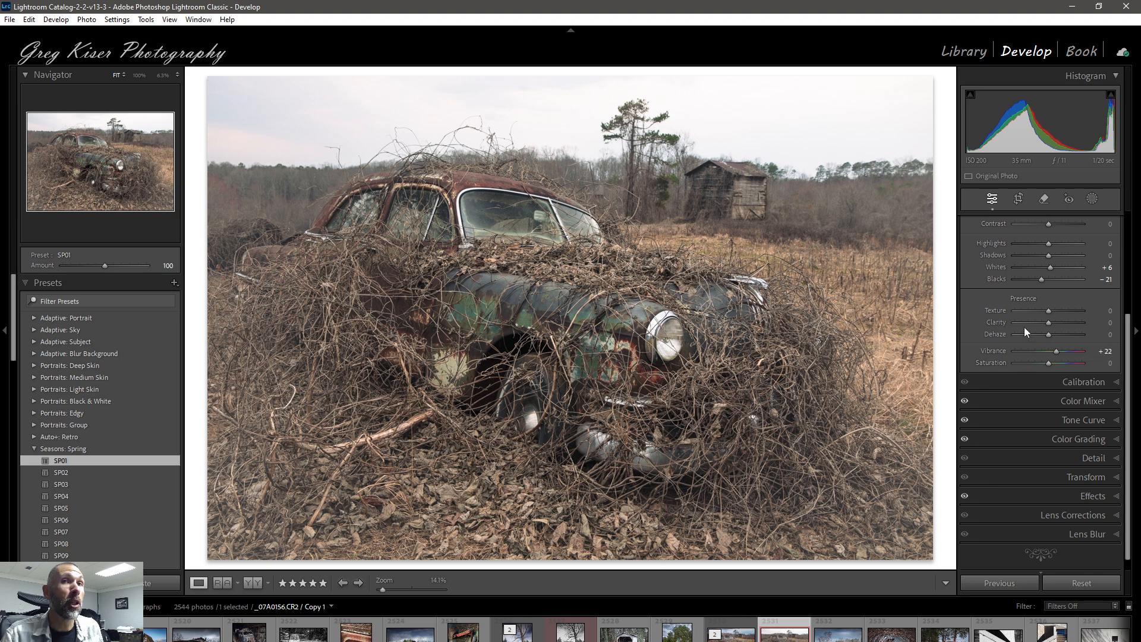
scroll(1024, 332, up, 1)
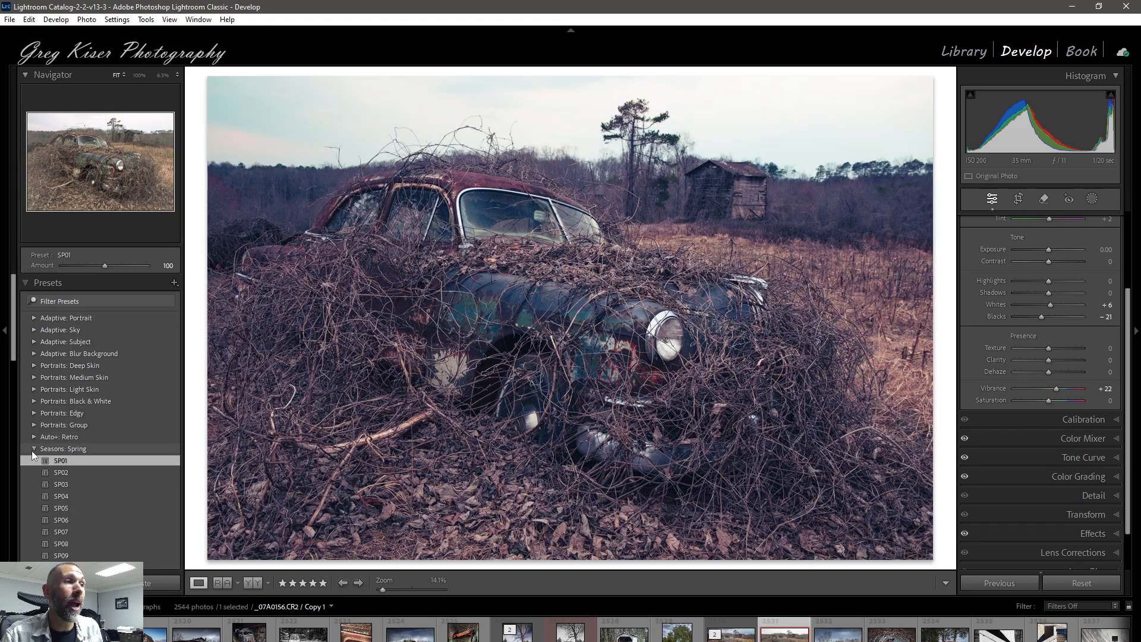
Step: Collapse the preset list and replace the preset's profile with Adaptive Color from the Profile Browser's favorites
click(33, 448)
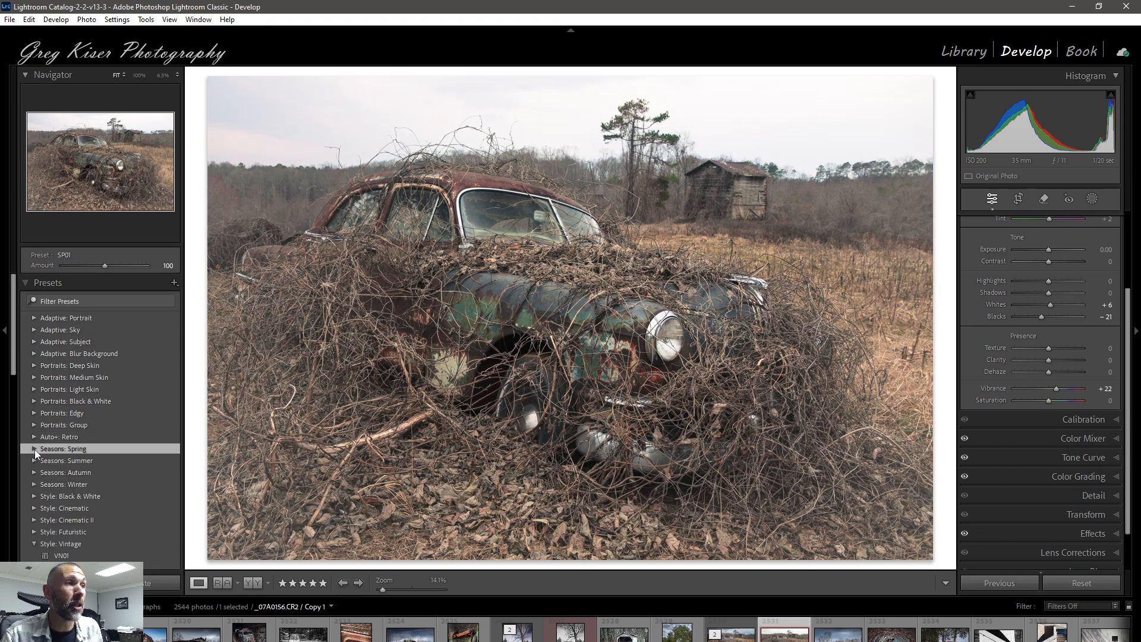
click(26, 283)
scroll(1015, 305, up, 2)
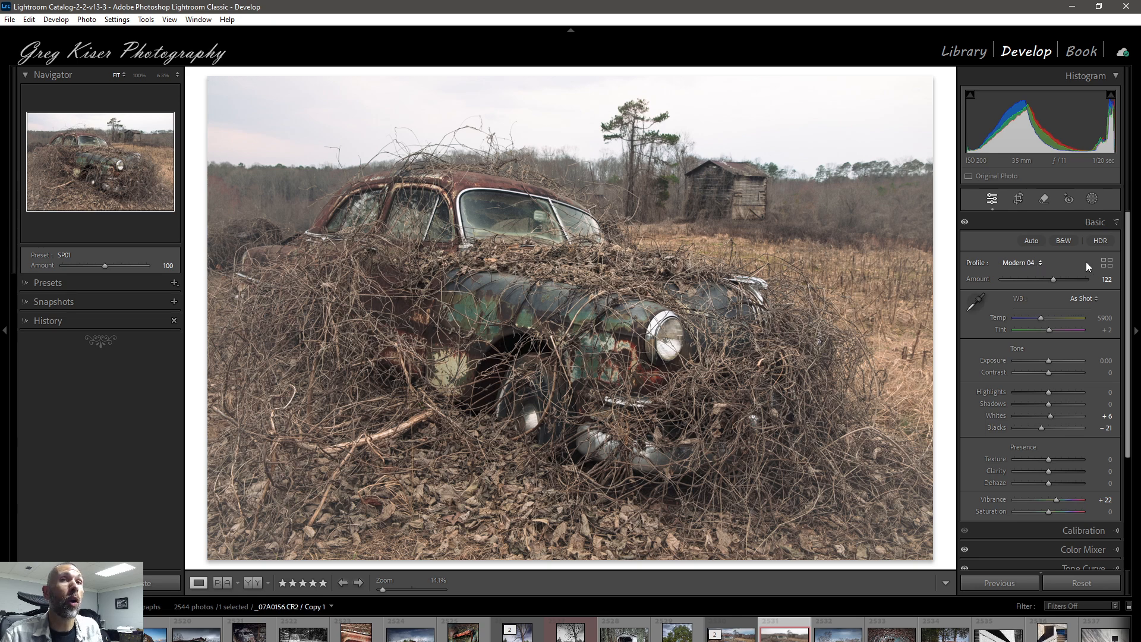
click(1105, 260)
click(1001, 324)
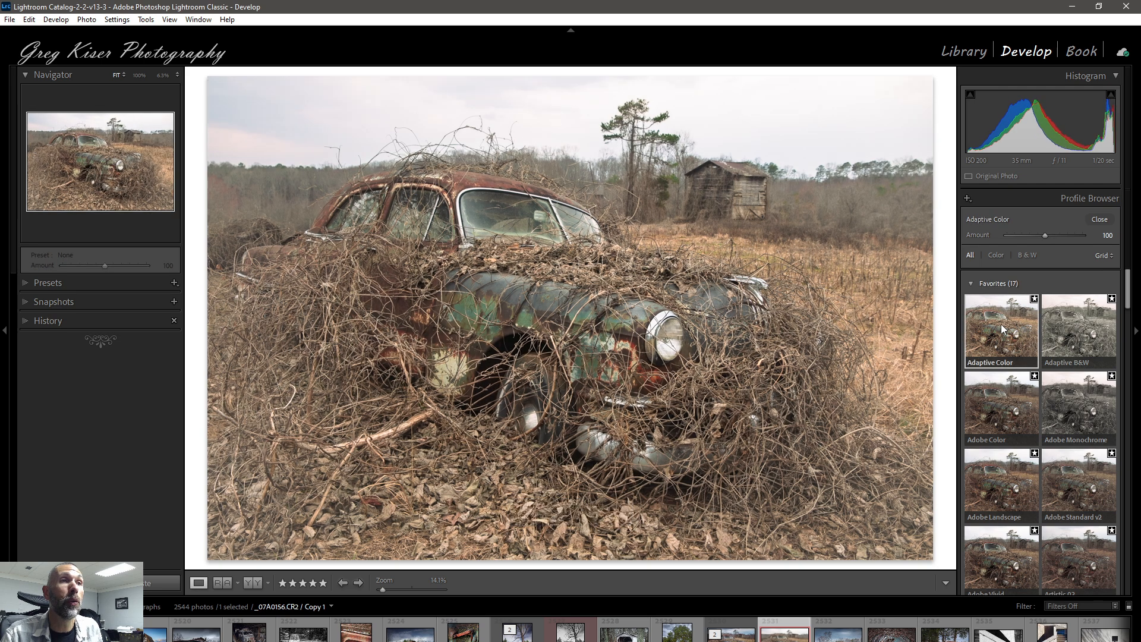
click(1100, 220)
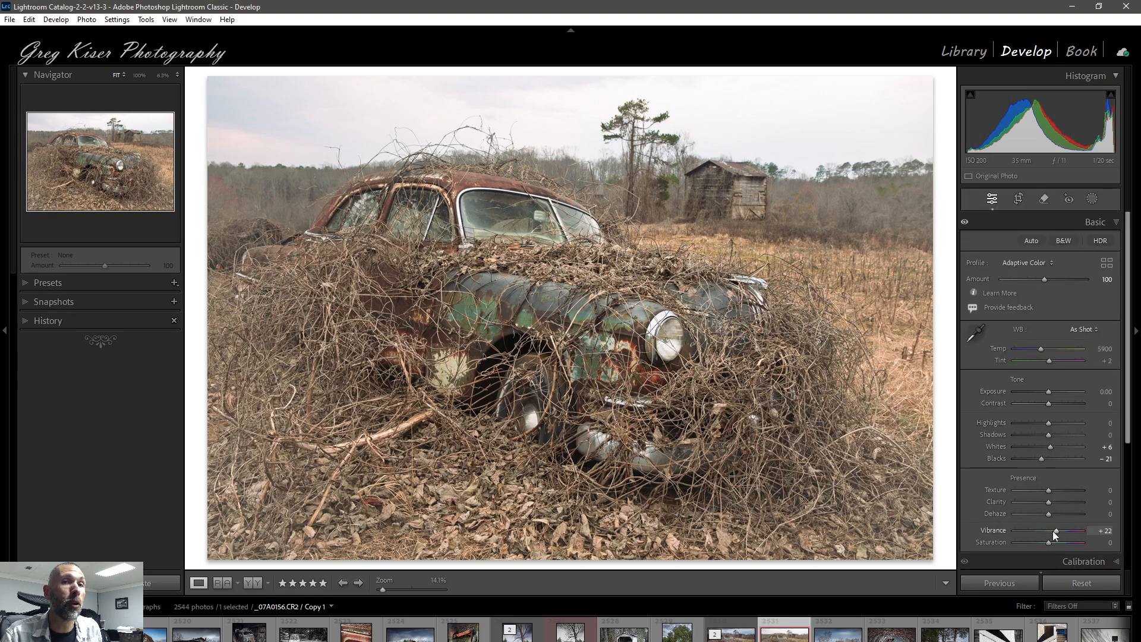
Step: Reset the Whites, Blacks and Vibrance adjustments to 0
double_click(1048, 447)
double_click(1043, 458)
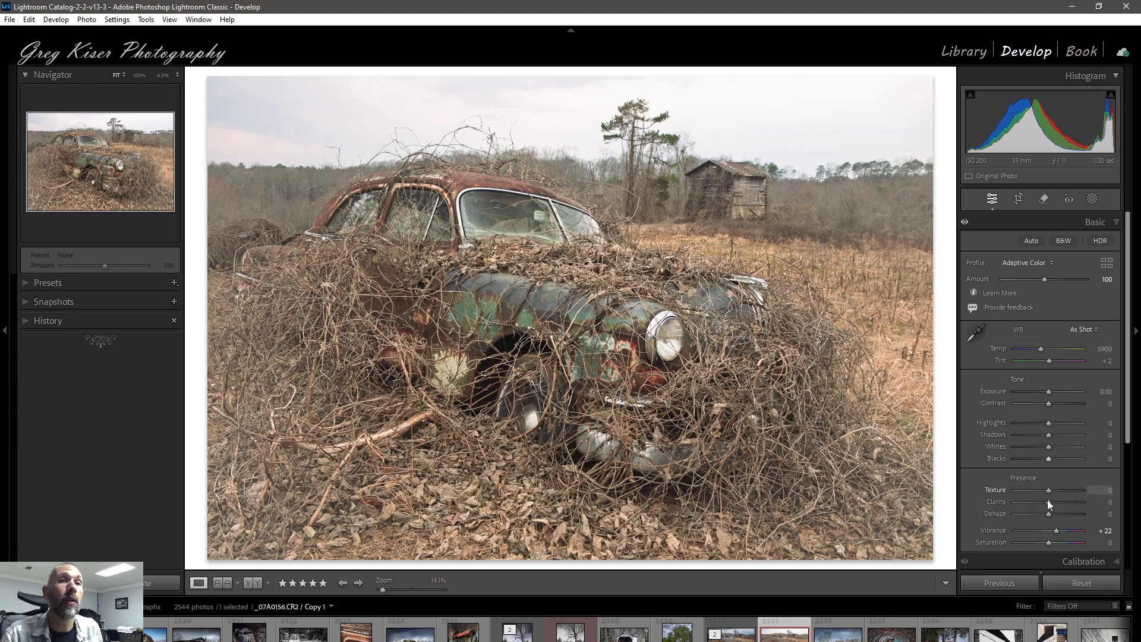
double_click(1057, 530)
Step: Inspect the hue, saturation and luminance adjustments in the Color Mixer and return to the Basic settings
scroll(1047, 505, down, 5)
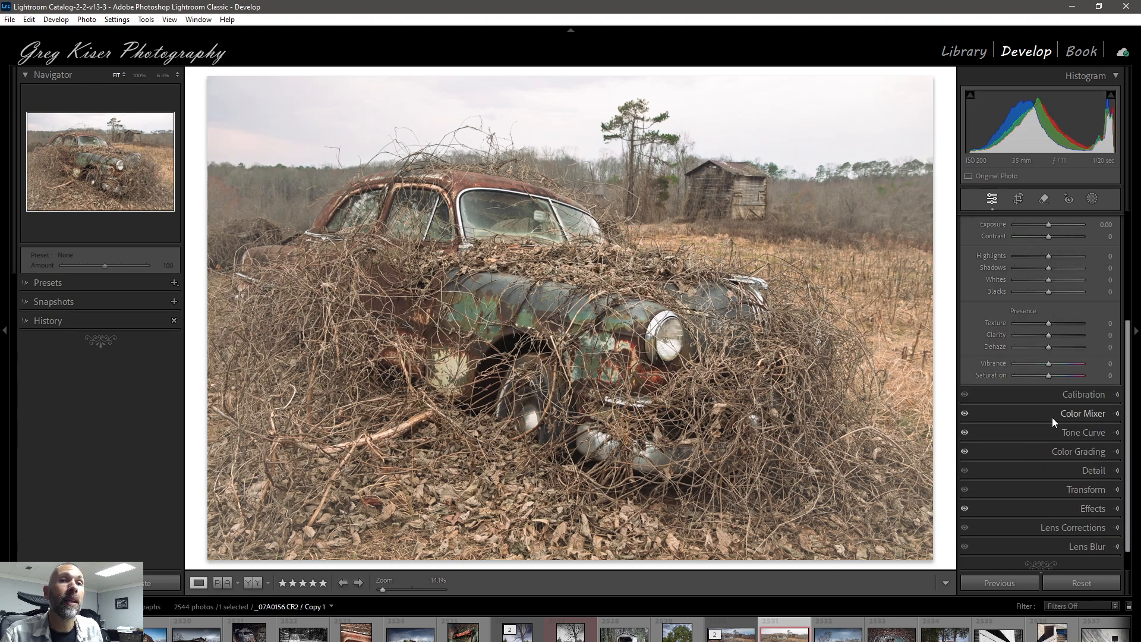
click(1112, 415)
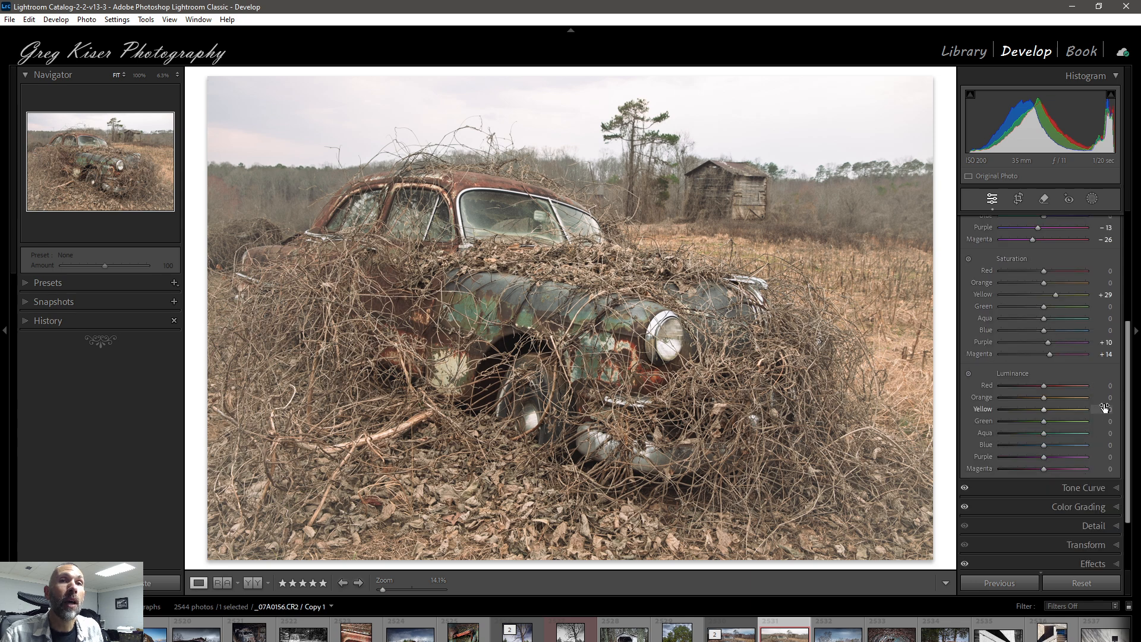
scroll(1064, 286, down, 3)
scroll(1064, 301, up, 1)
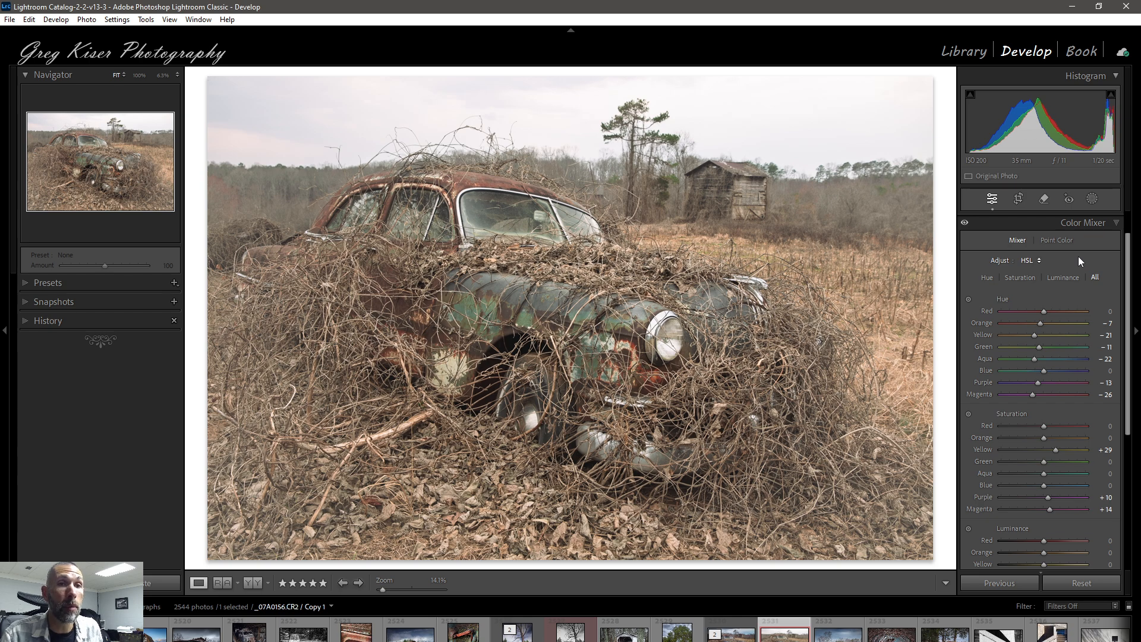
click(1114, 224)
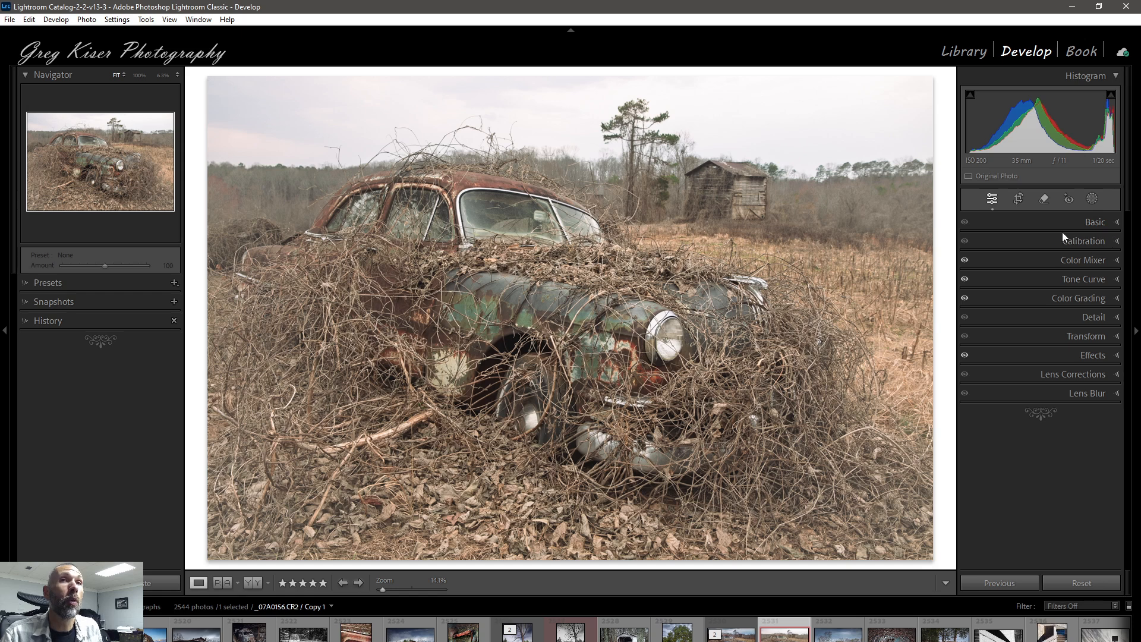
click(1117, 224)
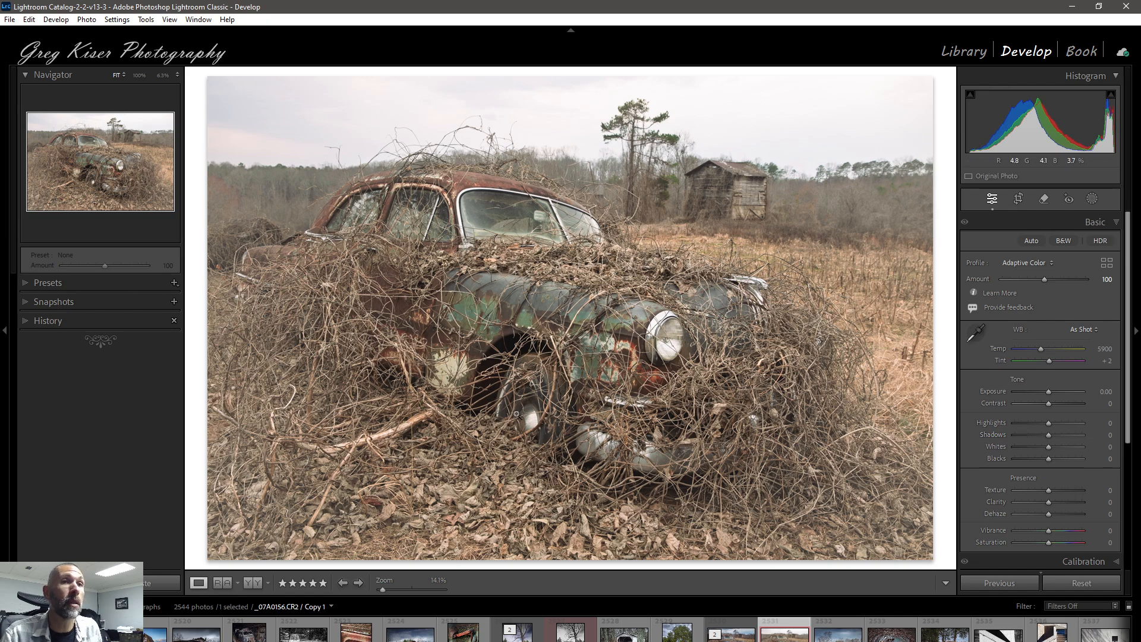
key(alt)
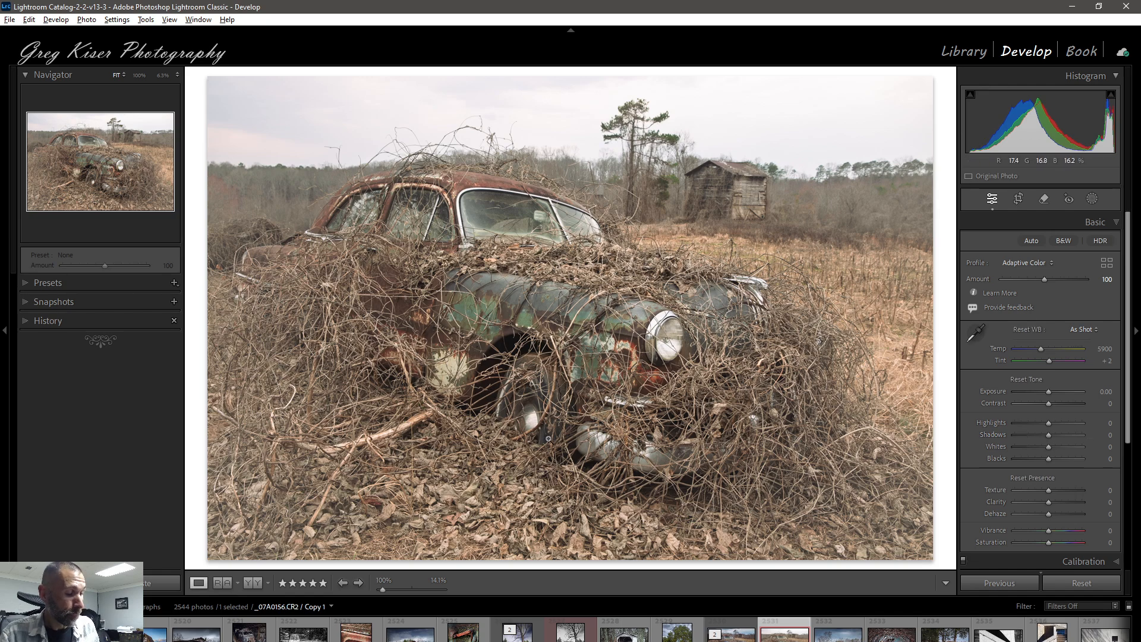
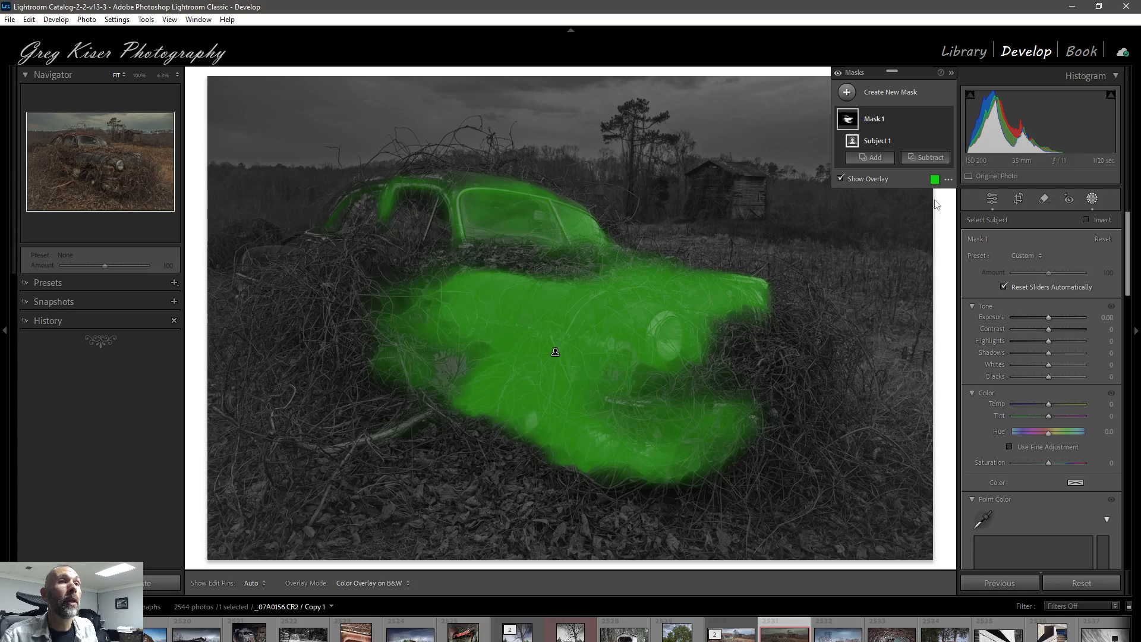
Step: Raise the exposure of the car's subject mask to 1.42 and return to the Basic settings
drag(1048, 316, 1061, 315)
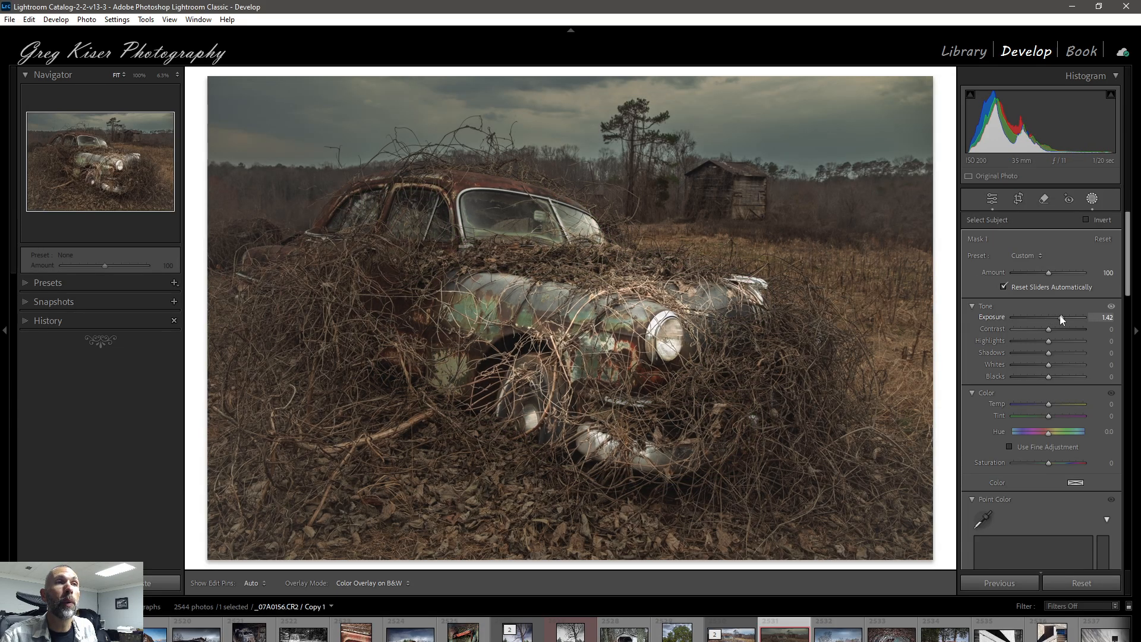
click(991, 201)
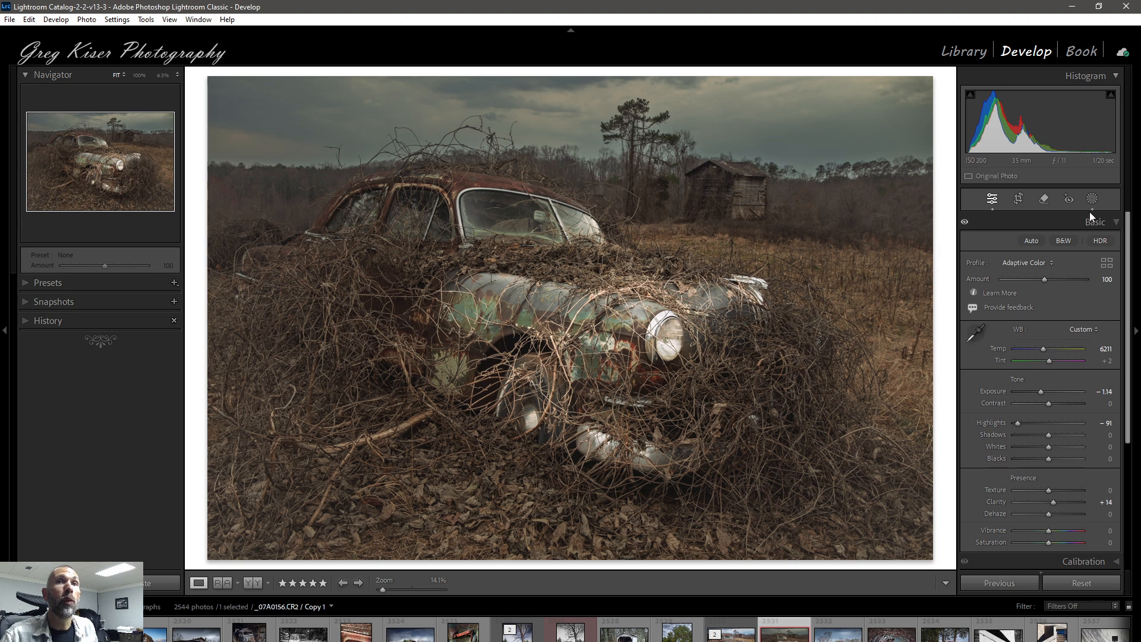
Step: Heal a spot in the sky above the tree line using the Remove tool at brush size 33, and close the tool
click(1045, 199)
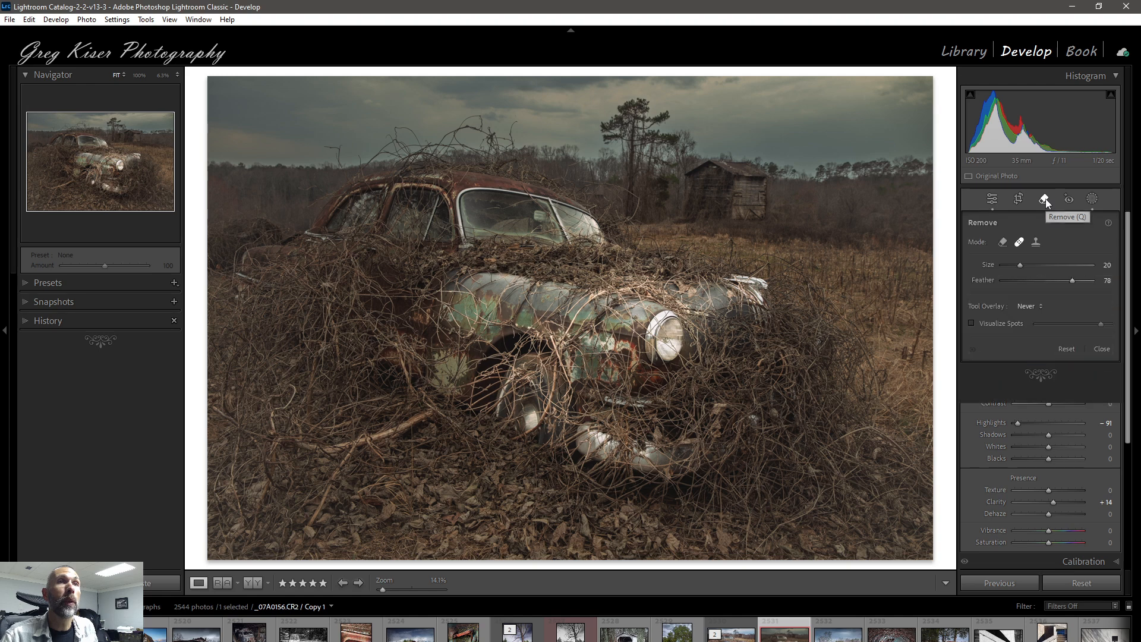
key(space)
click(869, 119)
mouse_move(868, 119)
mouse_down()
mouse_move(854, 165)
mouse_move(712, 304)
mouse_move(630, 359)
mouse_move(372, 369)
mouse_move(419, 331)
mouse_move(525, 283)
mouse_move(543, 310)
mouse_move(711, 362)
mouse_move(823, 355)
mouse_move(792, 199)
mouse_up()
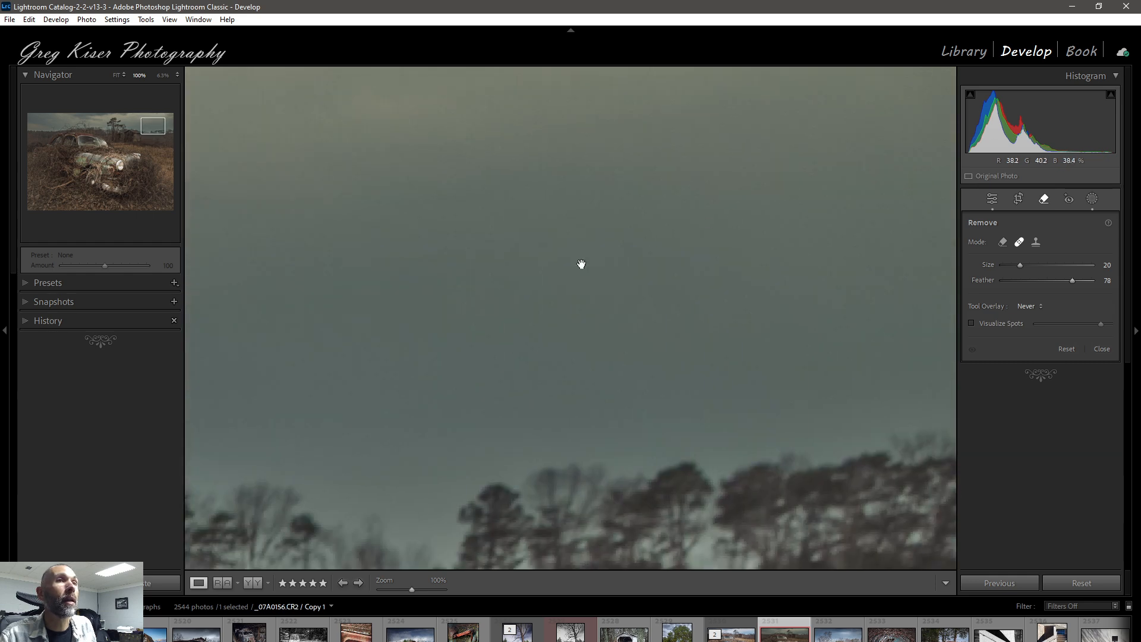
drag(537, 278, 828, 309)
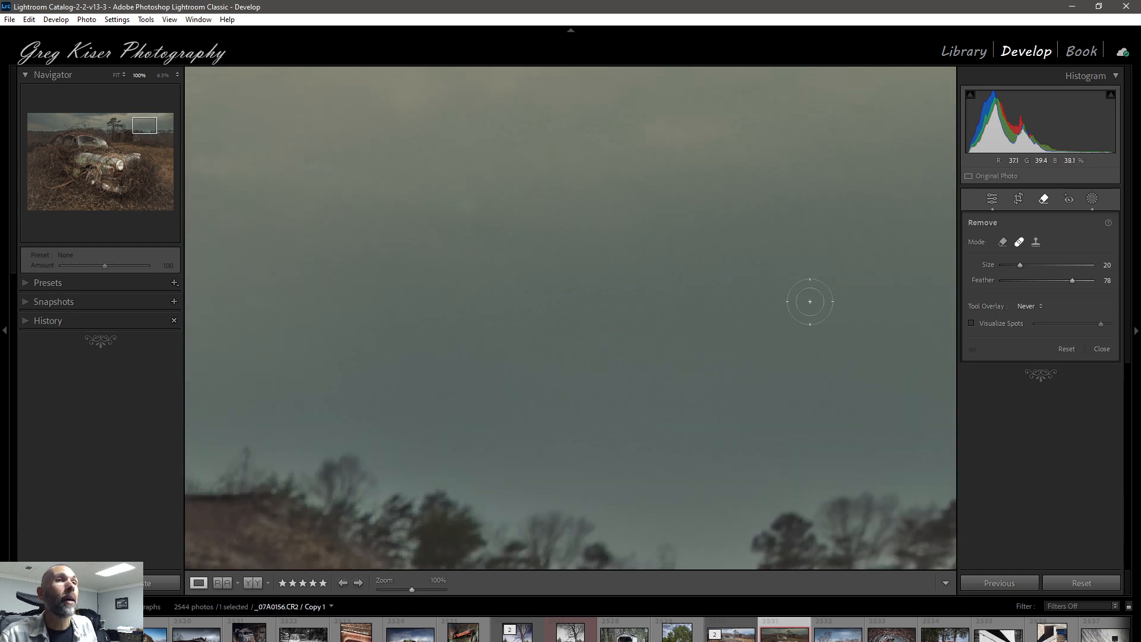
scroll(476, 219, up, 5)
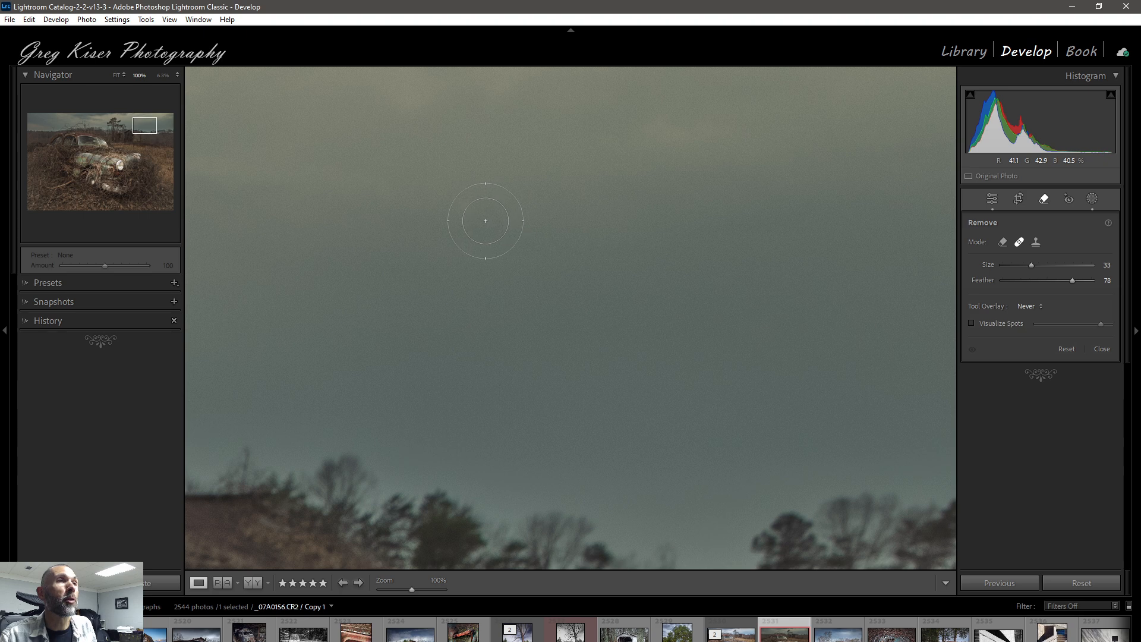
click(509, 319)
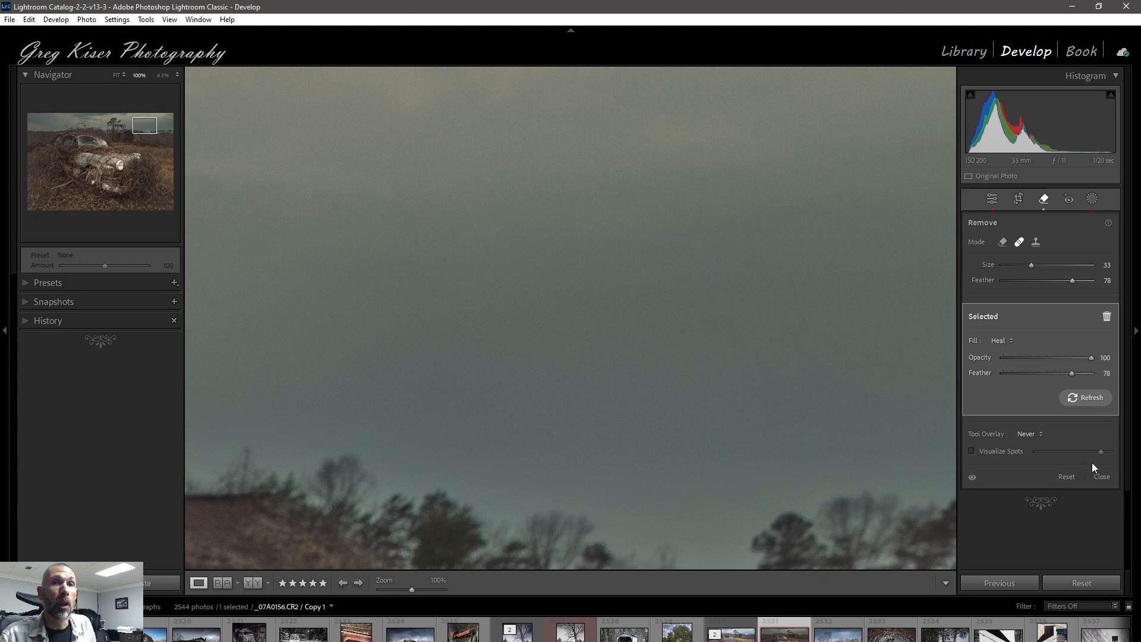
click(1101, 477)
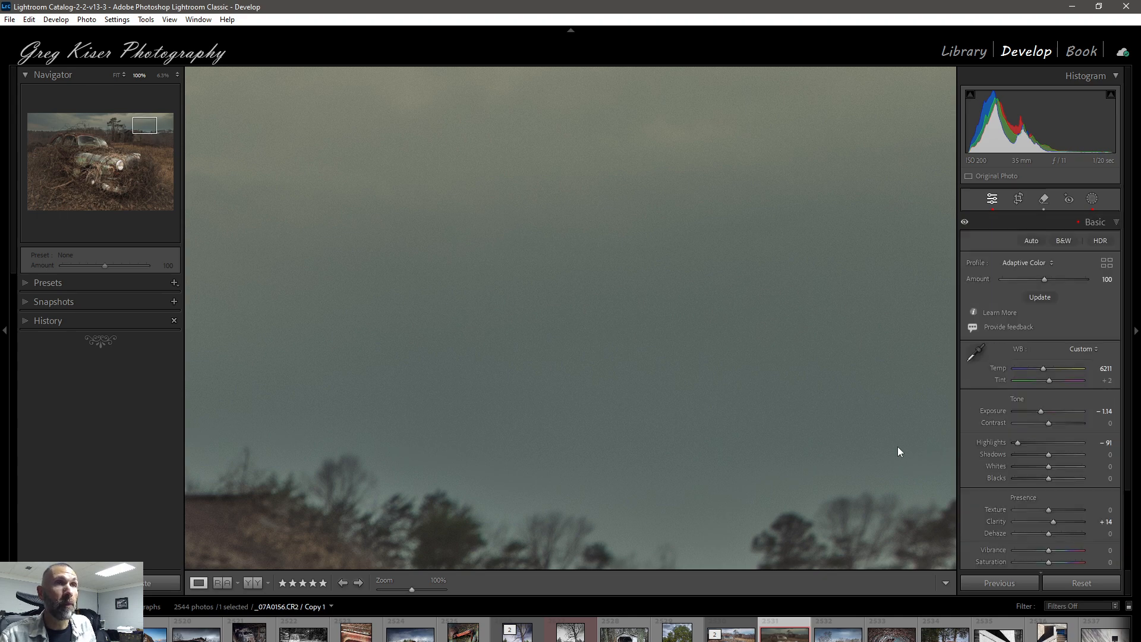
click(744, 357)
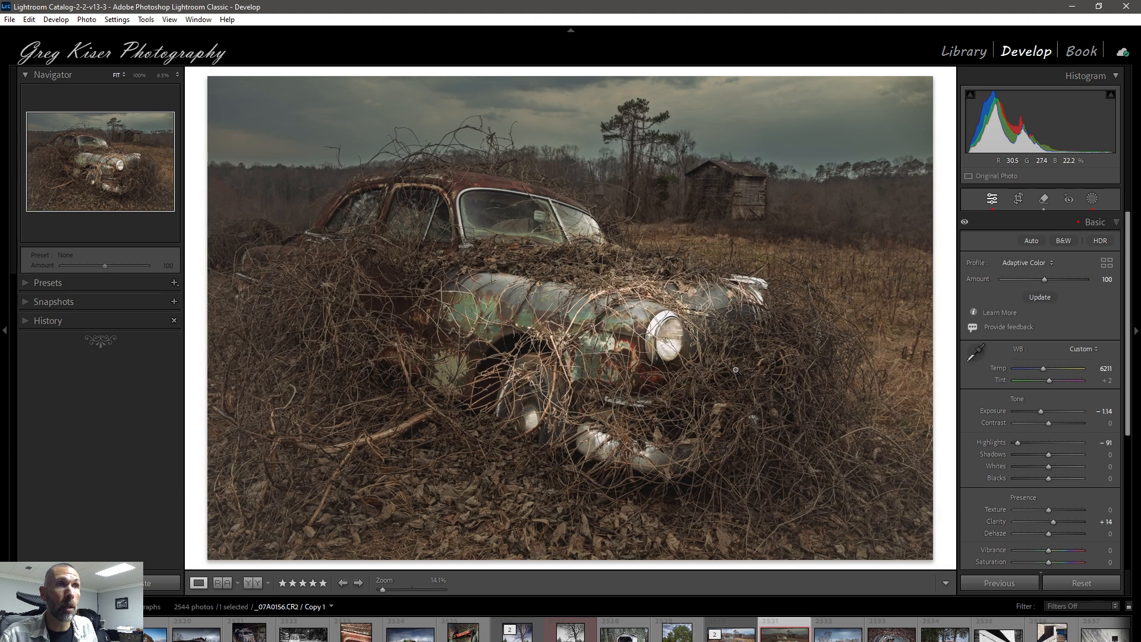
Step: Reopen the photo's masks and update all of them from the options of Mask 1
click(1092, 199)
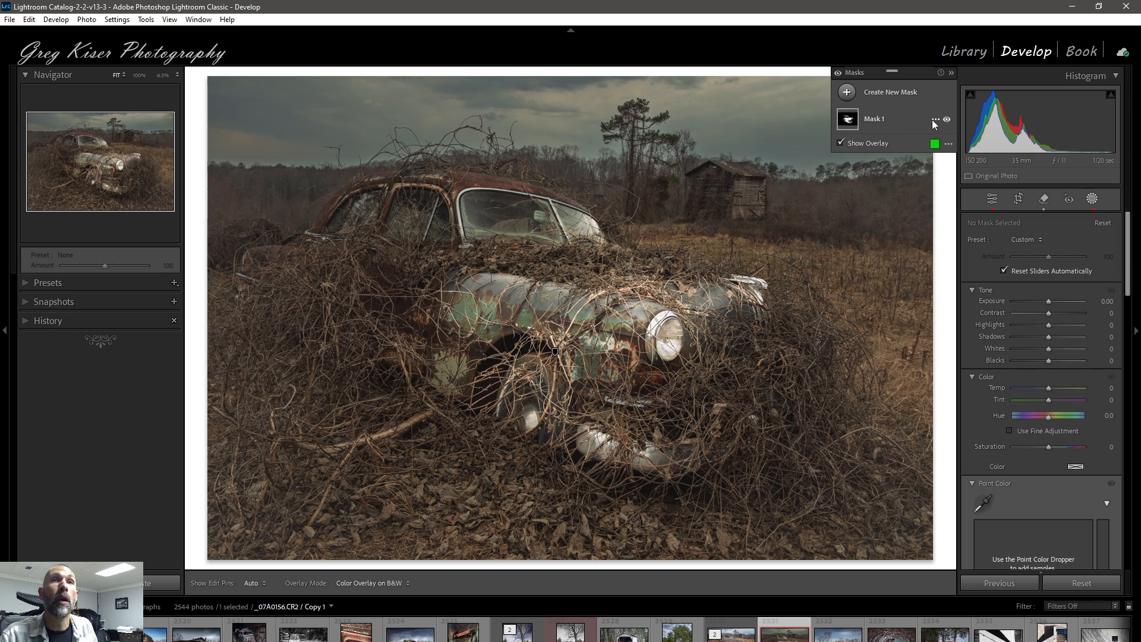
click(934, 120)
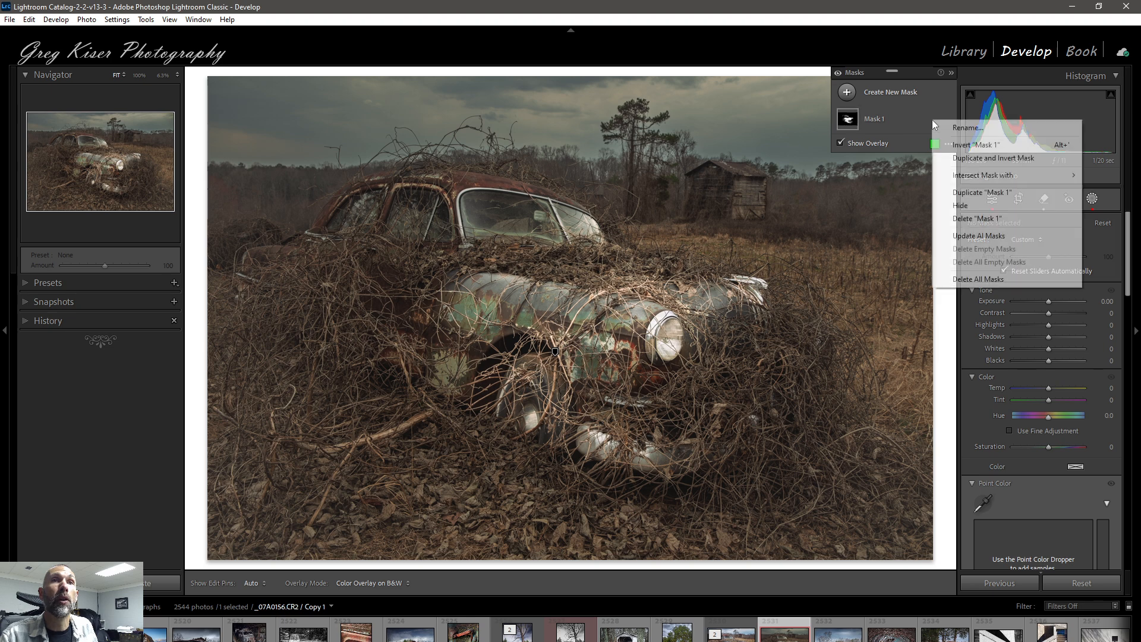
click(982, 236)
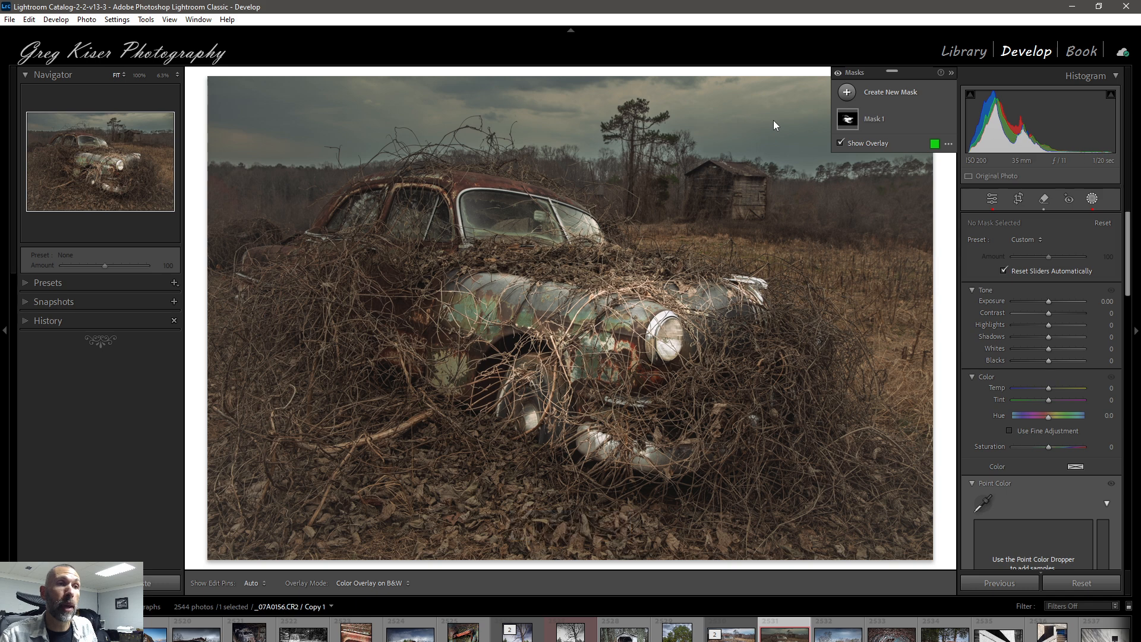
Step: Return to the Basic settings and update the Adaptive Color profile
click(996, 199)
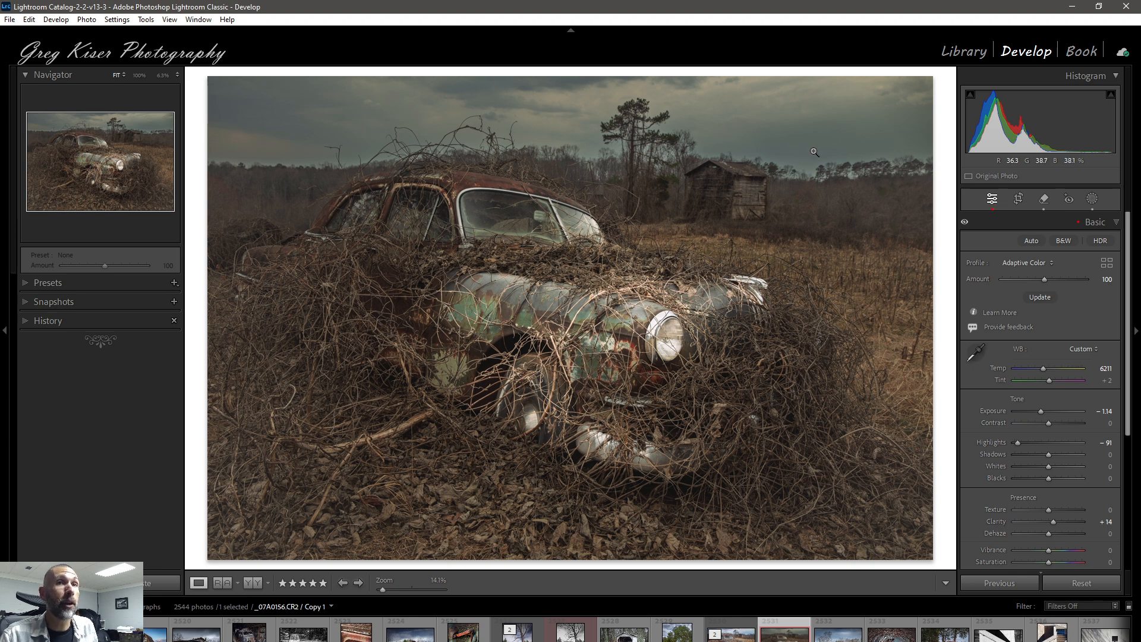
click(1039, 298)
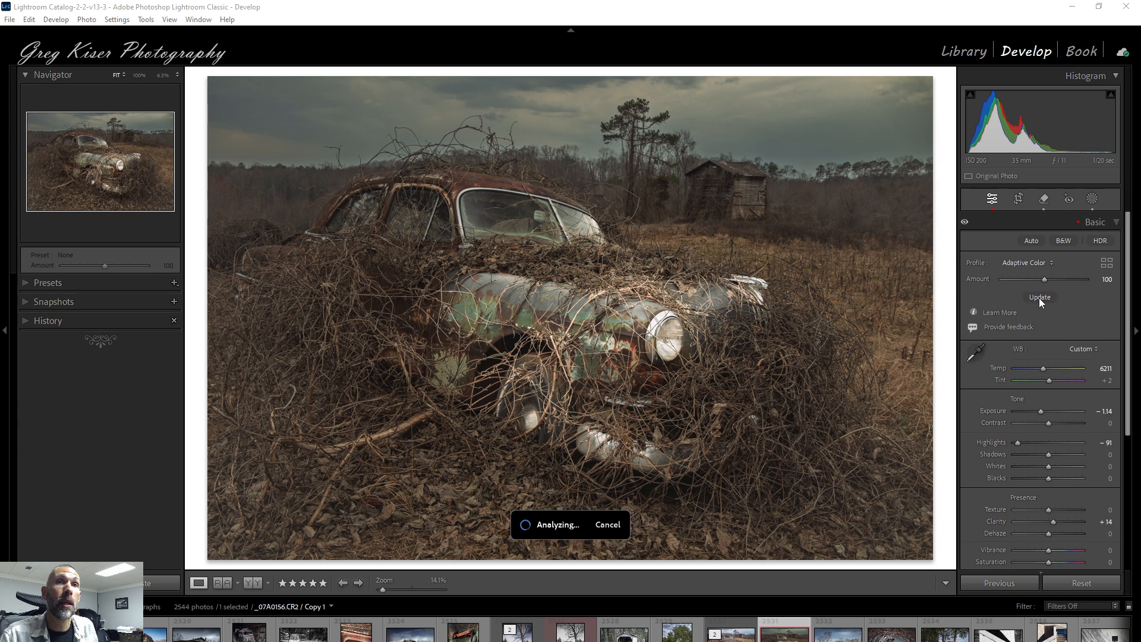